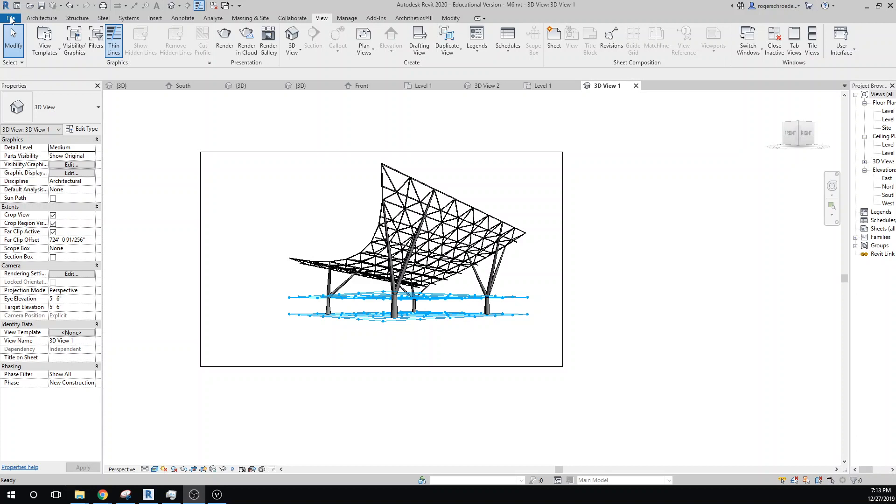
# - Create a new conceptual mass family from the Mass.rft template
pyautogui.click(11, 19)
pyautogui.click(11, 19)
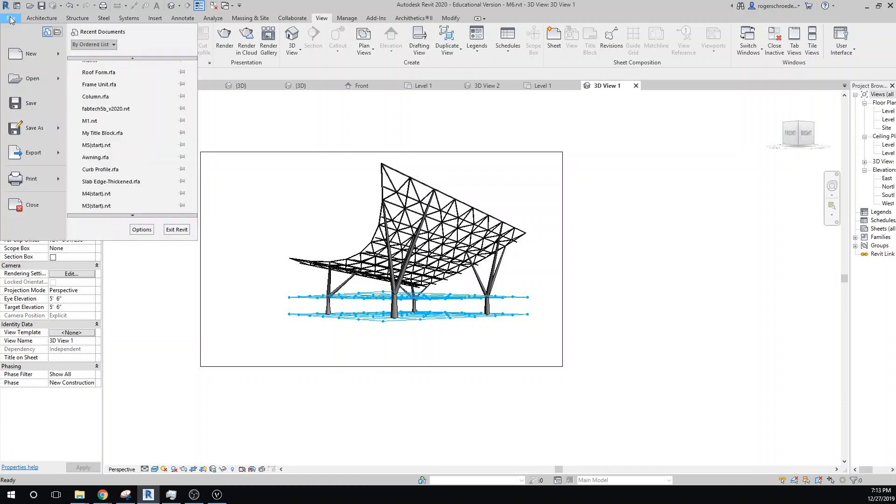
pyautogui.moveTo(59, 55)
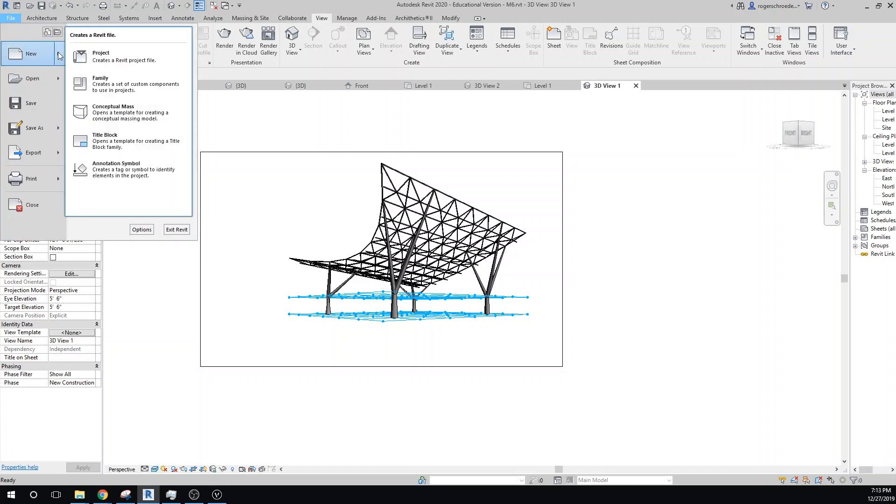
pyautogui.click(119, 111)
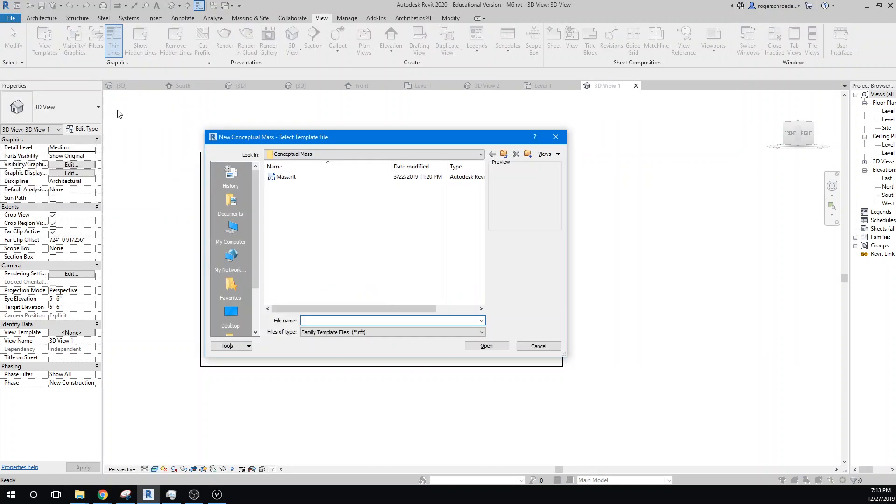
pyautogui.click(284, 177)
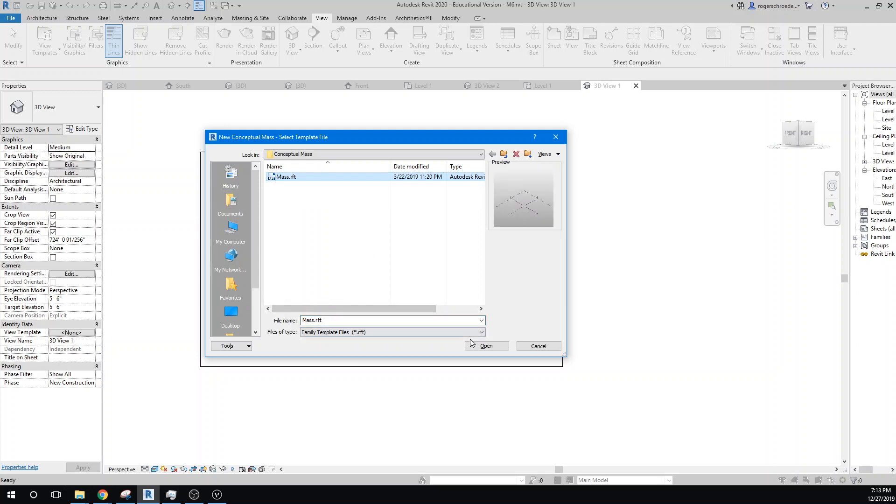
pyautogui.click(485, 345)
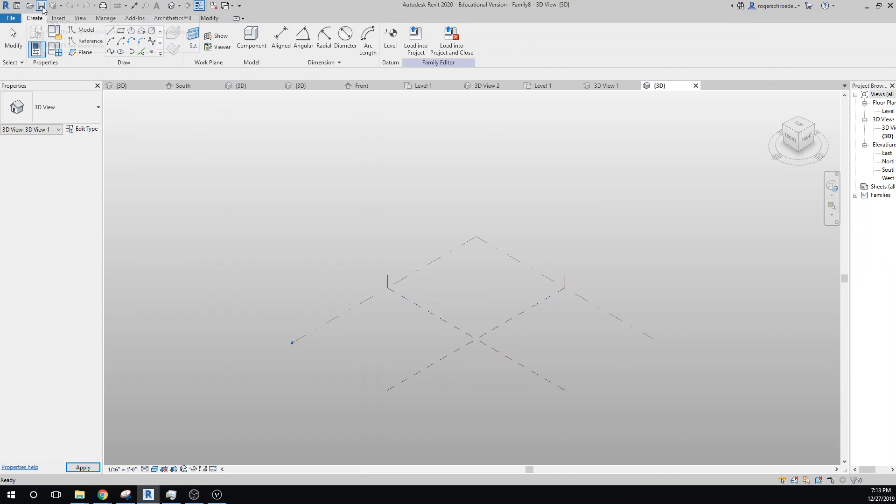
# - Save the new mass family as Curved Wall in the M6 Content folder
pyautogui.click(41, 6)
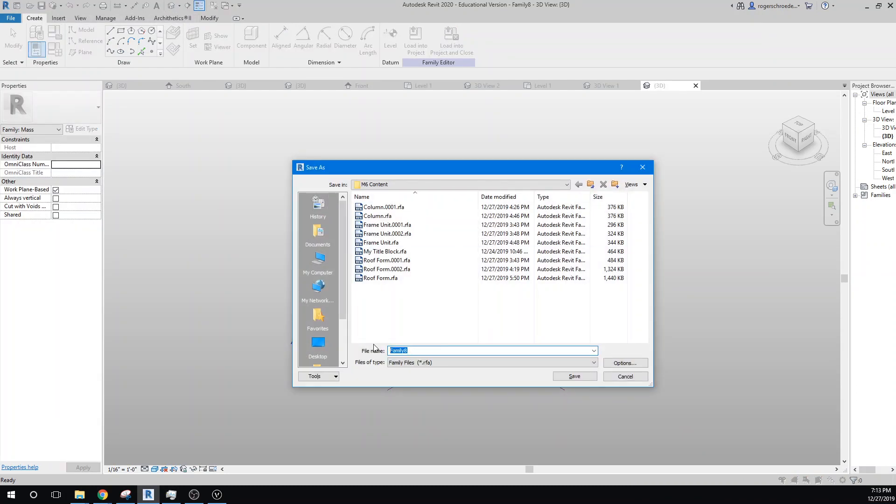
pyautogui.write('Curved Wall')
pyautogui.click(575, 376)
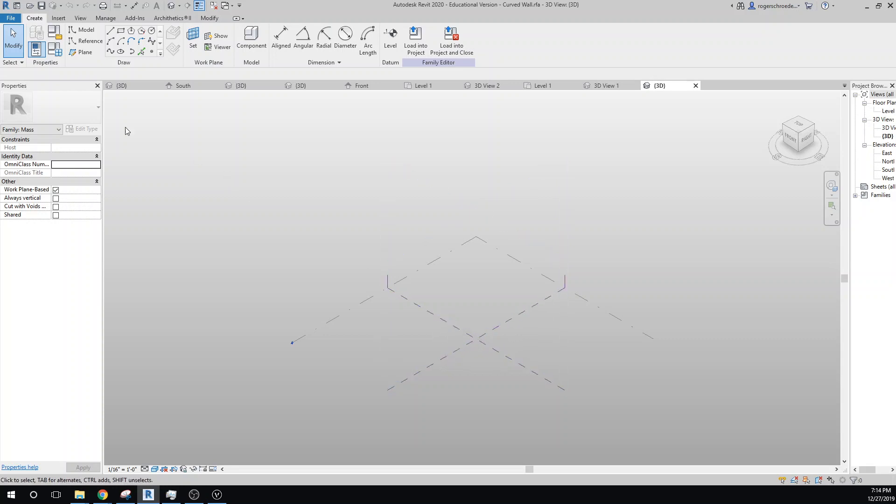
# - Draw a reference plane parallel to the Center (Left/Right) plane, offset 70' to its left side
pyautogui.click(81, 51)
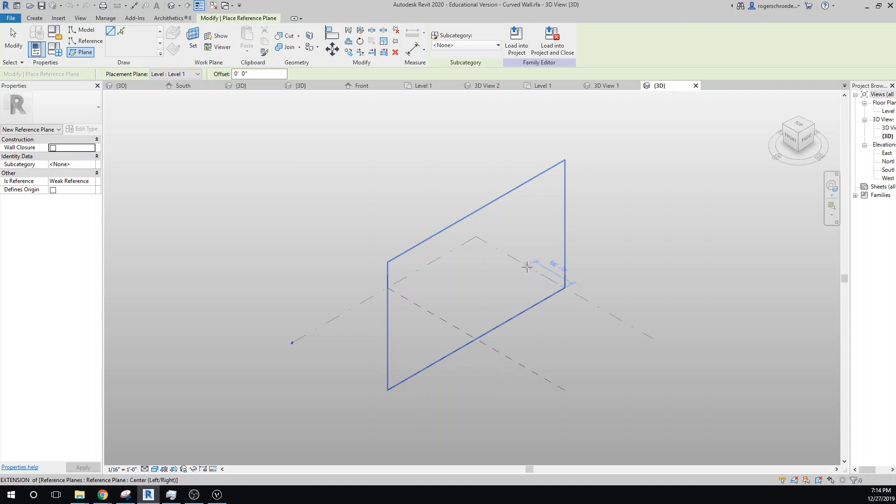
pyautogui.write('70')
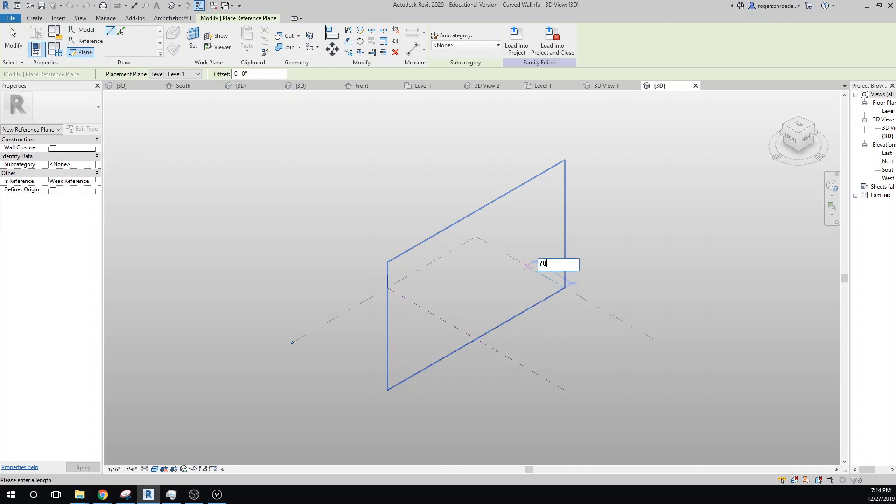
pyautogui.press('Return')
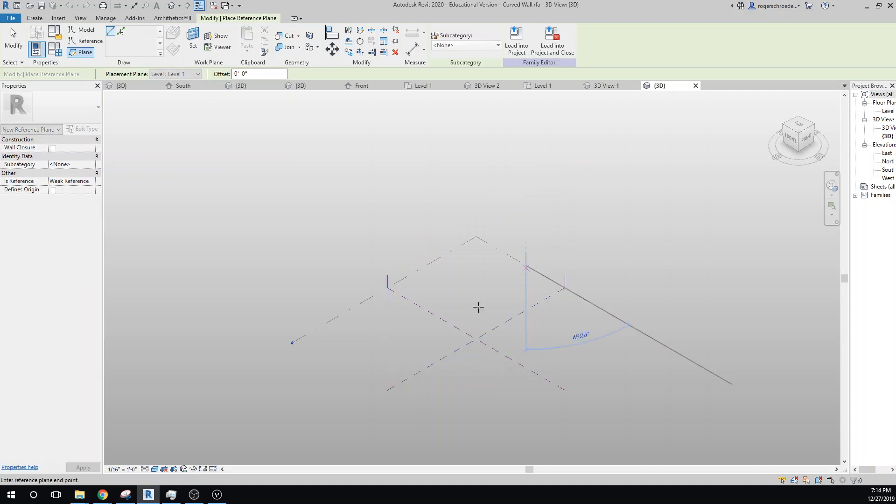
pyautogui.click(346, 367)
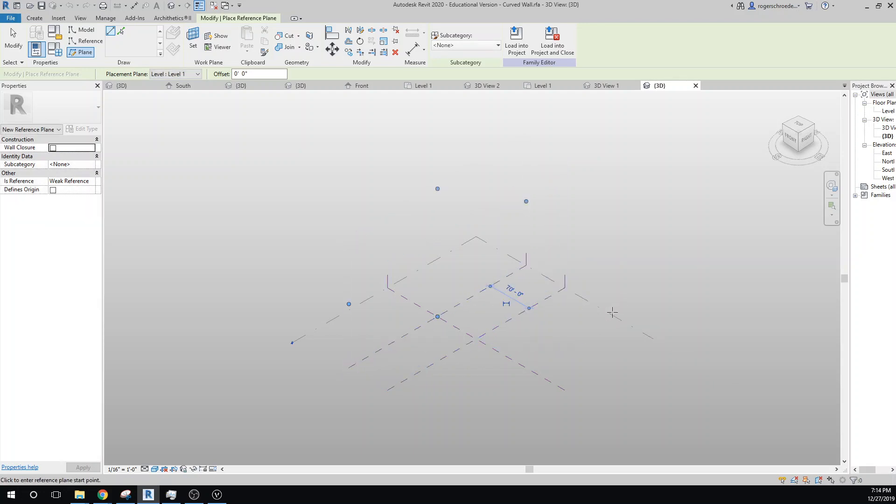
pyautogui.write('70')
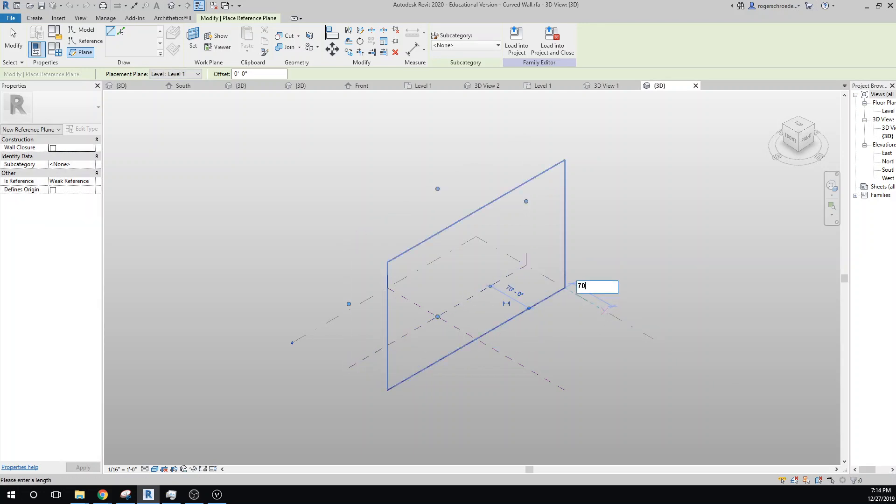
pyautogui.press('Return')
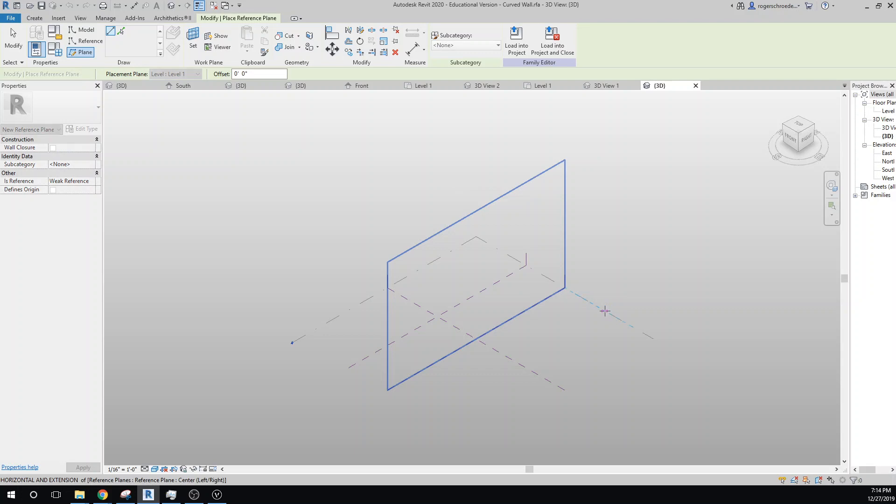
pyautogui.press('Escape')
pyautogui.press('Escape')
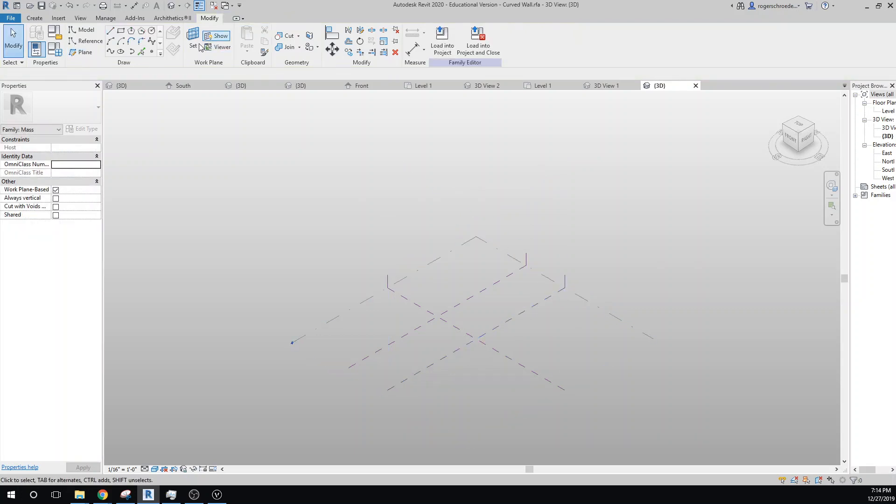
pyautogui.click(70, 53)
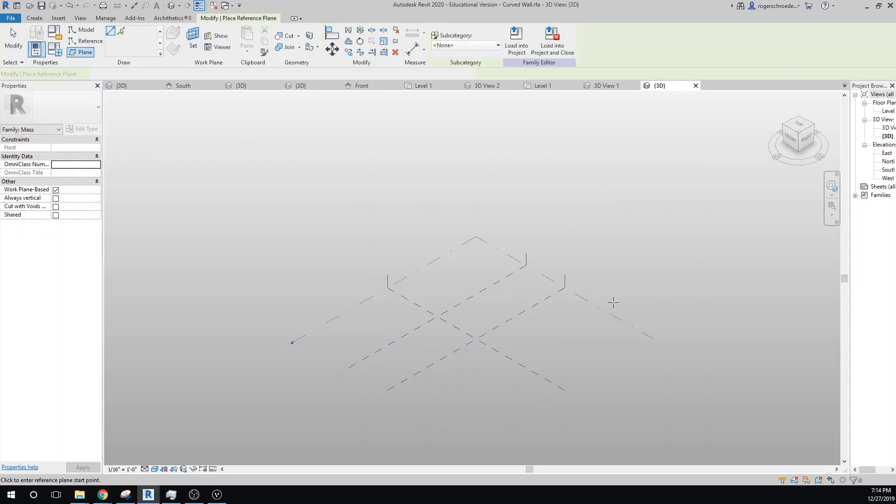
pyautogui.write('7')
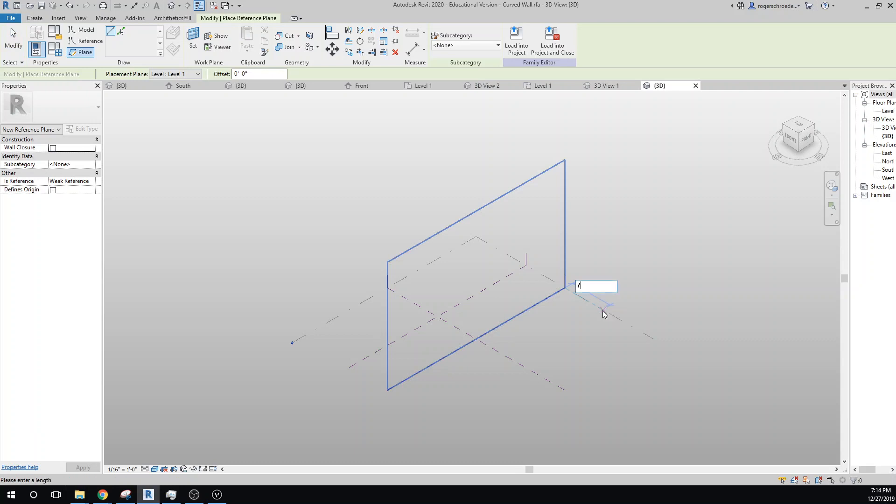
pyautogui.write('0')
pyautogui.press('Return')
pyautogui.press('Escape')
pyautogui.press('Escape')
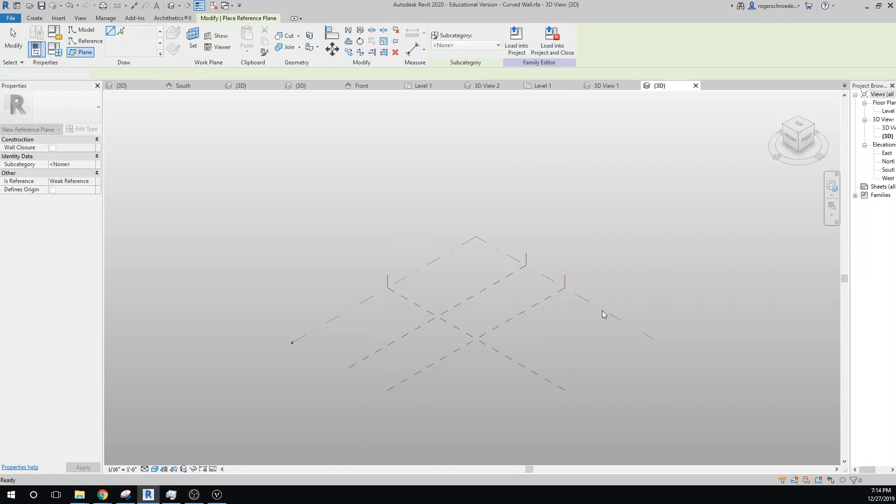
# - Draw a parallel reference plane on the right side of the Center (Left/Right) plane and set its distance from it to 70'
pyautogui.click(82, 53)
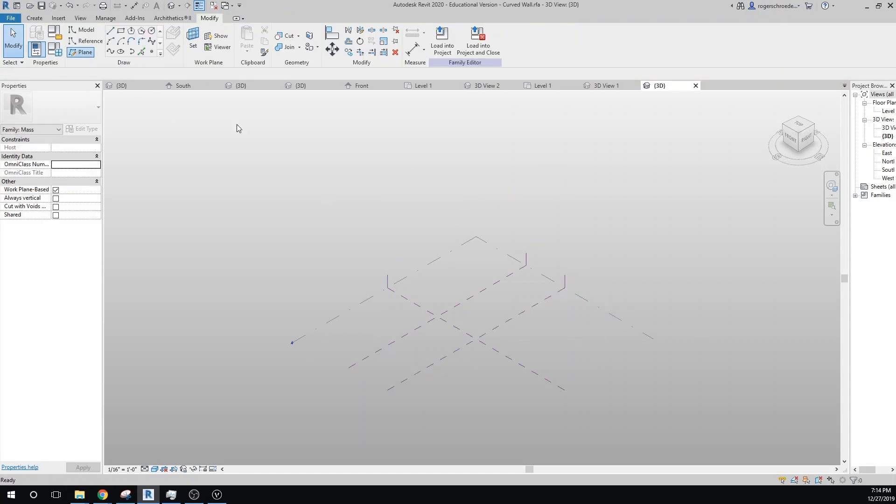
pyautogui.click(603, 310)
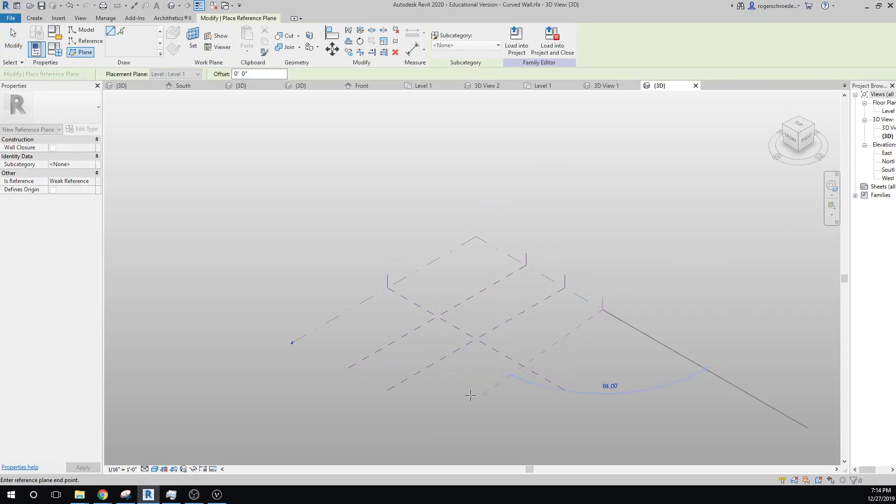
pyautogui.click(437, 406)
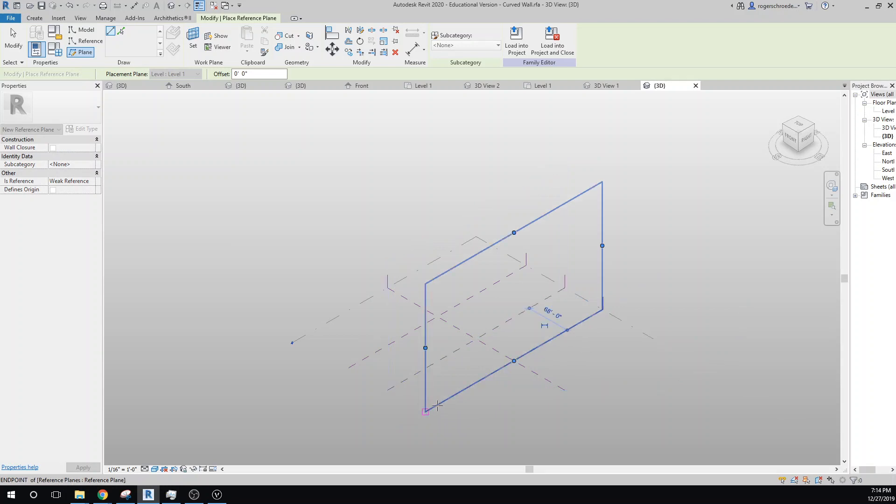
pyautogui.click(553, 315)
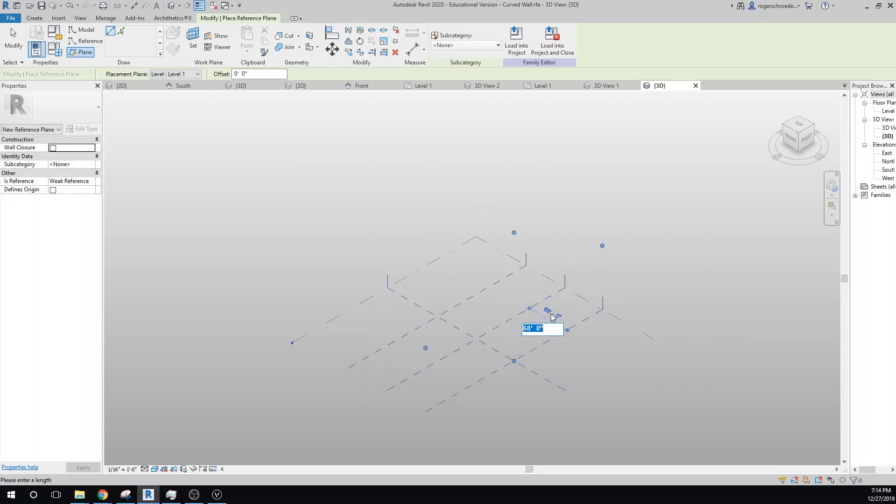
pyautogui.write('70')
pyautogui.press('Return')
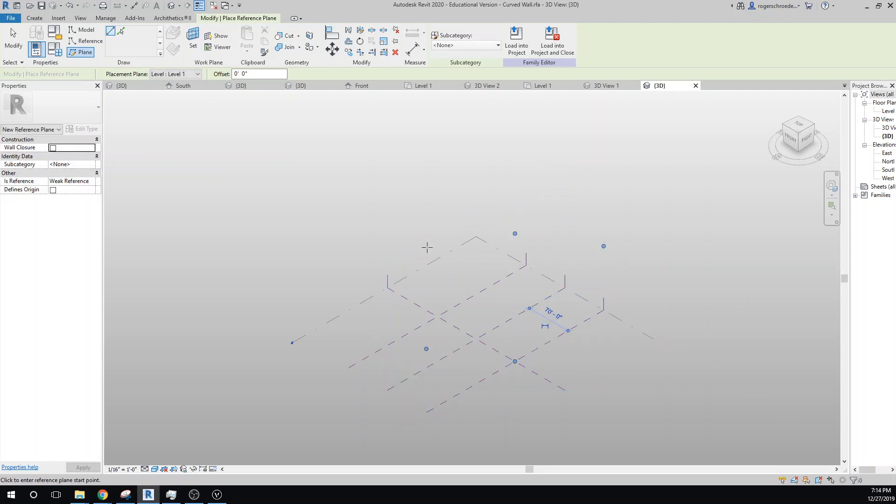
pyautogui.click(13, 39)
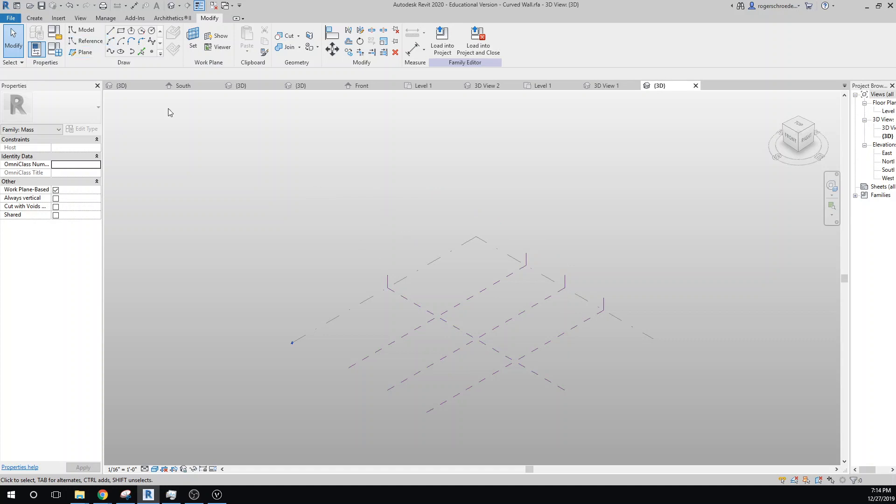
# - On Level 1, draw a three-point spline model line arching between the two outer reference planes with its middle point near the center plane
pyautogui.click(194, 45)
pyautogui.click(353, 304)
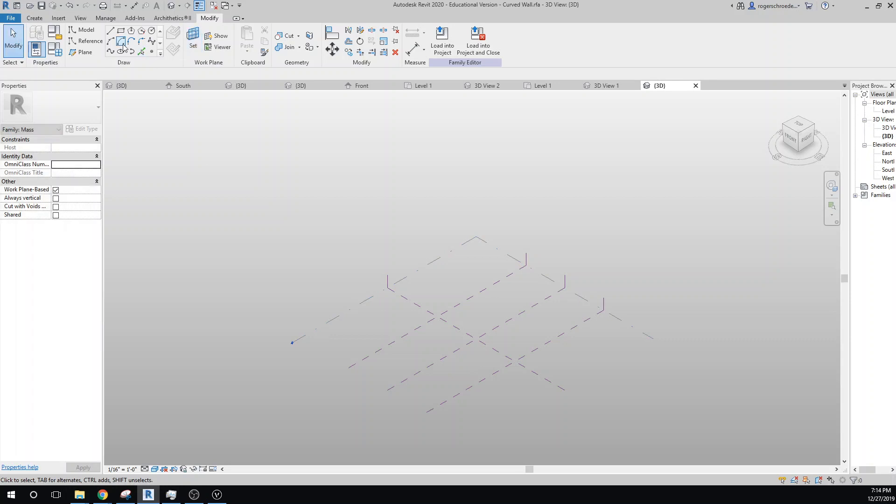
pyautogui.click(111, 51)
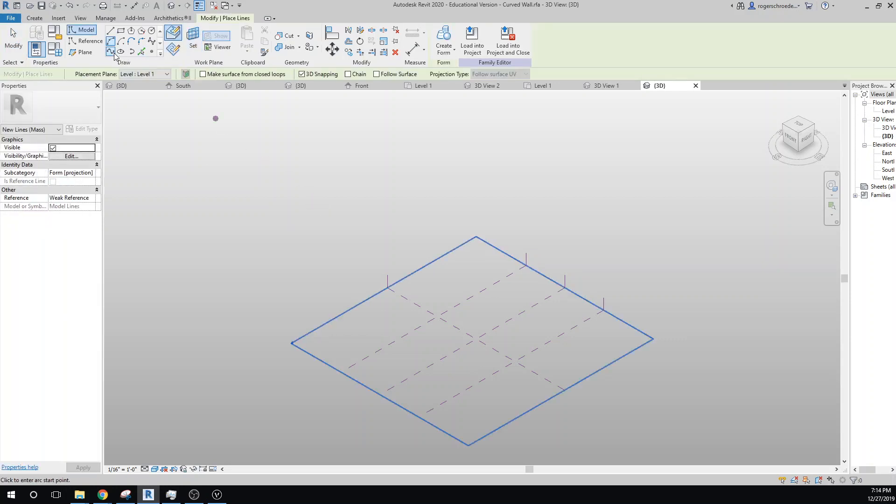
pyautogui.click(438, 317)
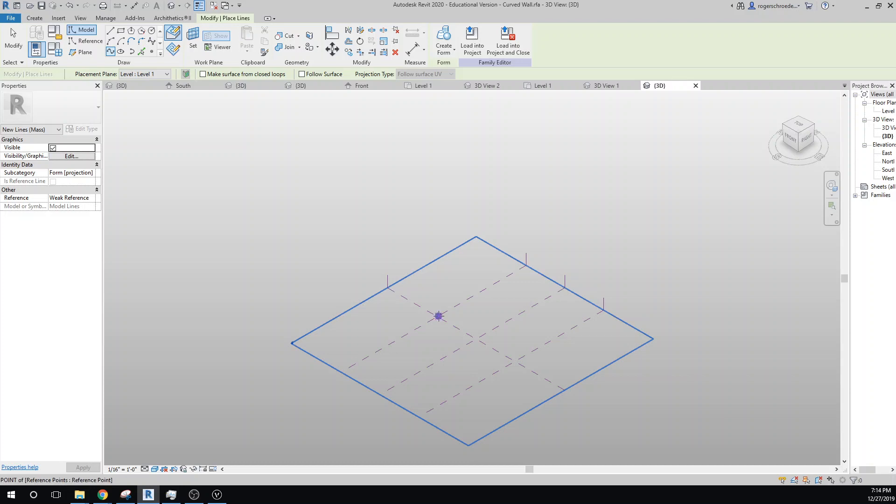
pyautogui.click(495, 328)
pyautogui.click(504, 337)
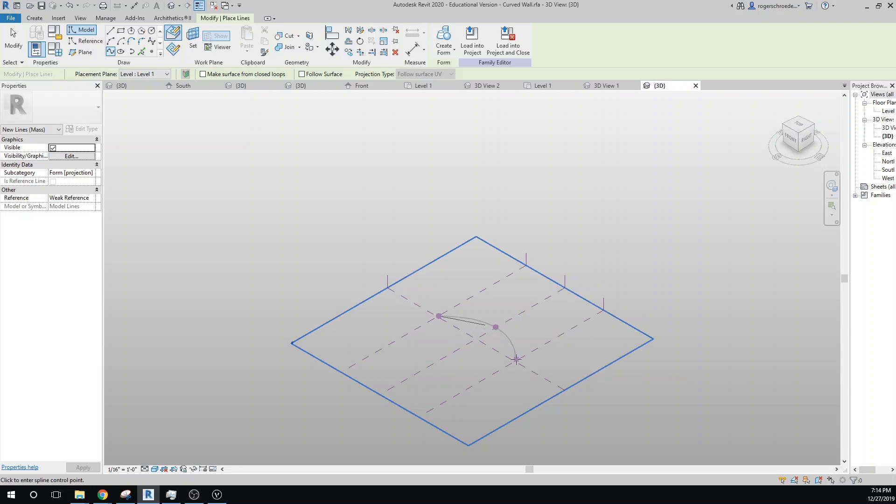
pyautogui.click(516, 360)
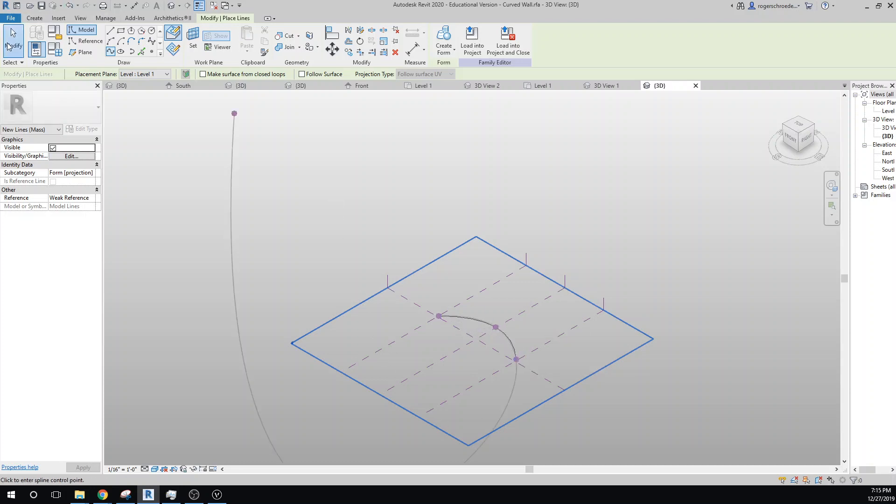
pyautogui.click(14, 40)
# - In the top view, flatten the spline by moving its middle point to about 18' from the horizontal center plane
pyautogui.click(798, 125)
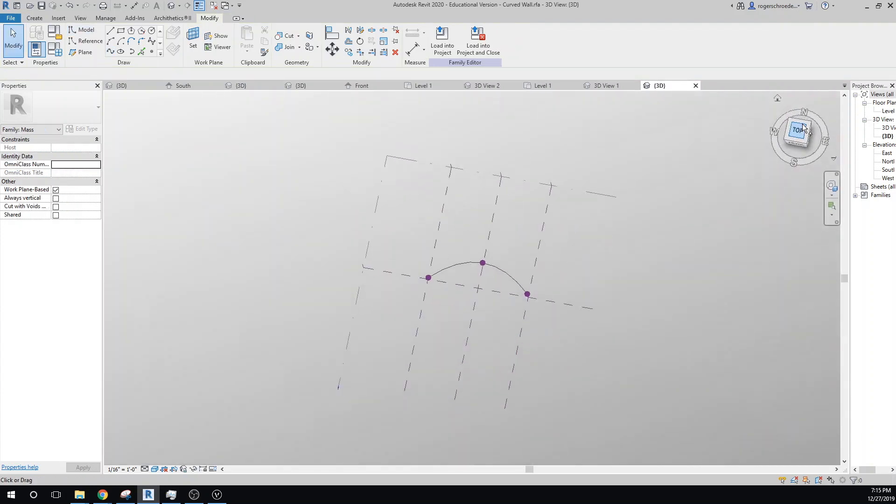
pyautogui.click(483, 256)
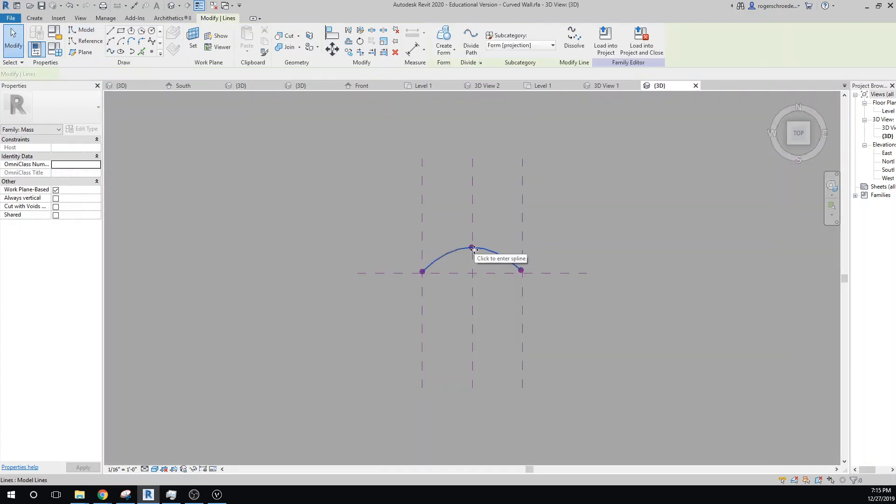
pyautogui.click(471, 247)
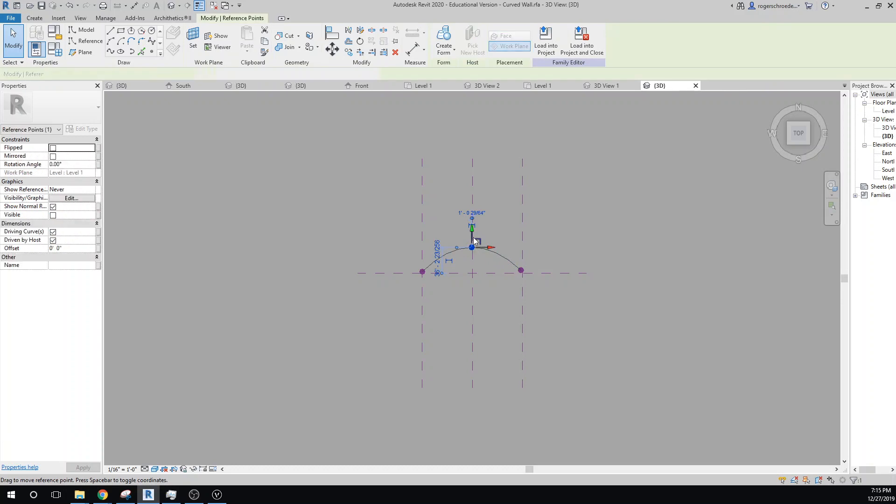
pyautogui.moveTo(472, 231); pyautogui.dragTo(473, 260)
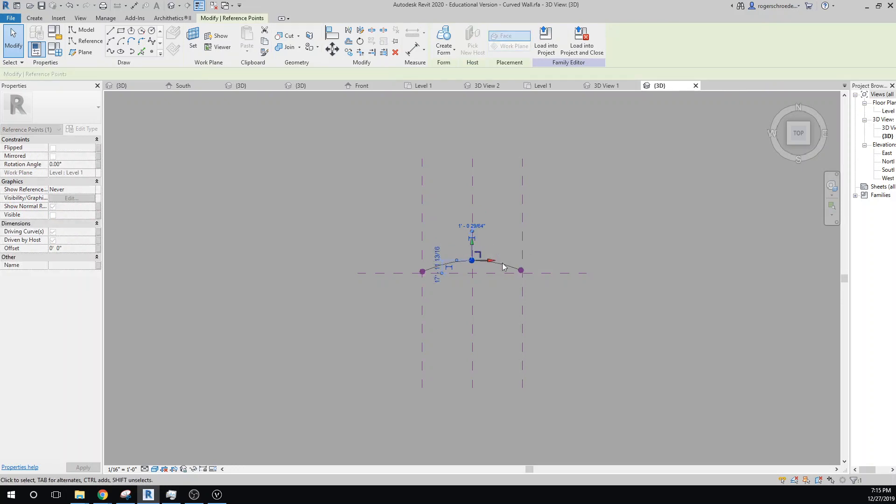
# - Move both end points of the spline onto the intersections of the outer reference planes with the horizontal center plane
pyautogui.scroll(5, 512, 287)
pyautogui.click(533, 248)
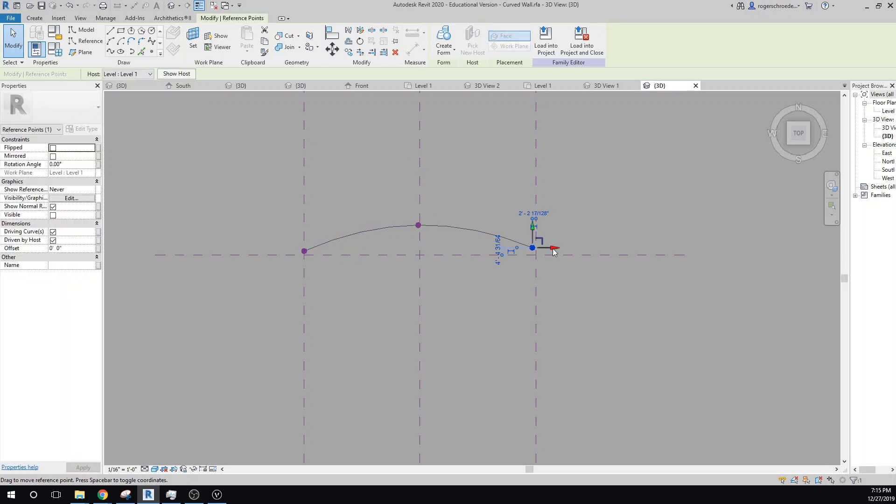
pyautogui.moveTo(554, 248); pyautogui.dragTo(536, 242)
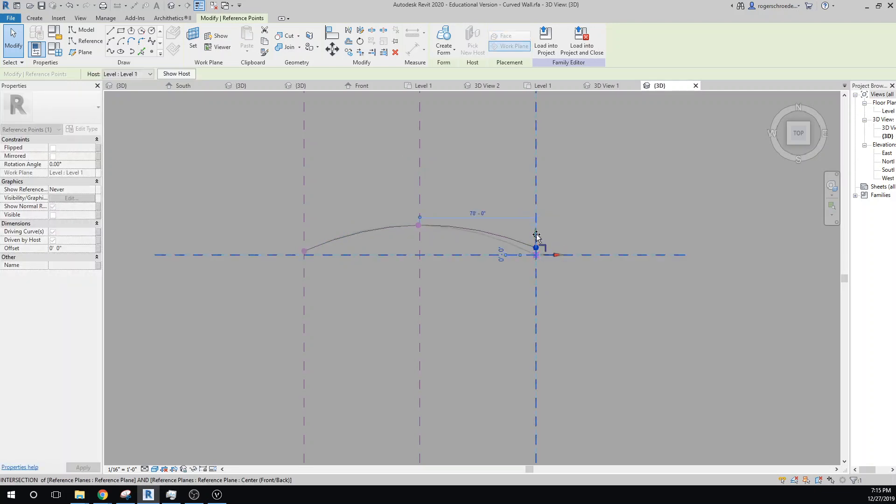
pyautogui.click(304, 252)
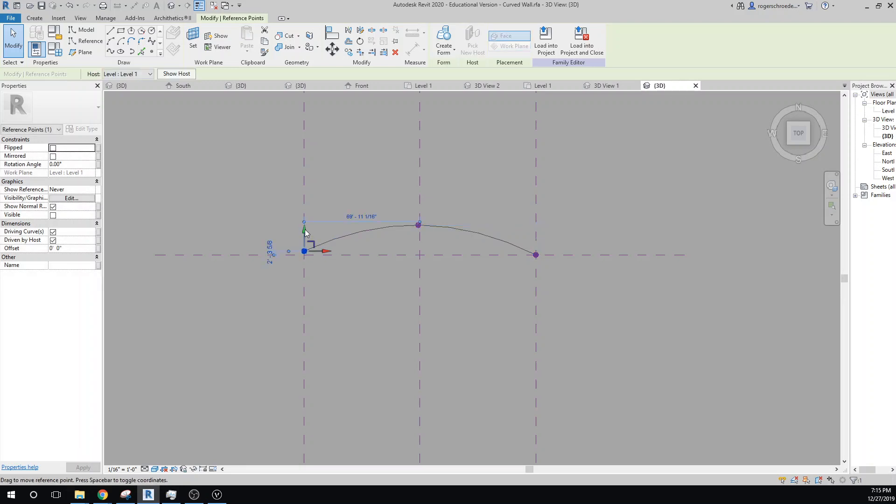
pyautogui.moveTo(304, 236); pyautogui.dragTo(324, 255)
pyautogui.click(279, 226)
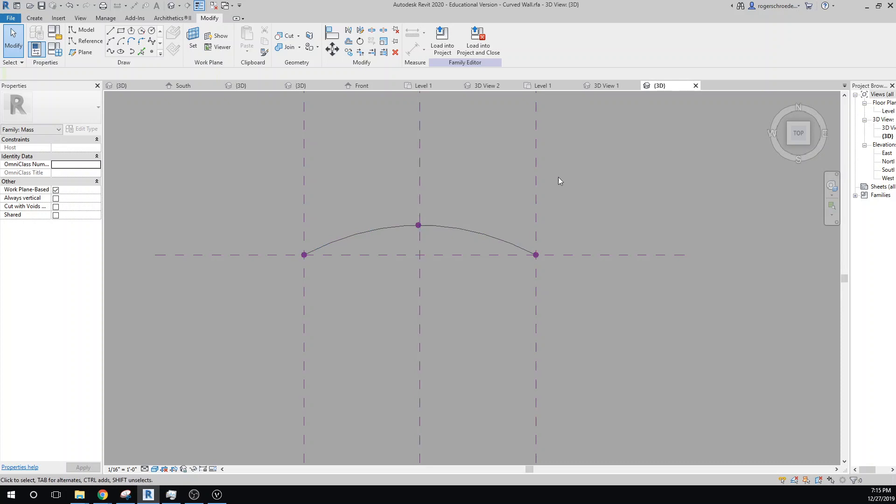
# - In the South elevation, copy the Level 1 spline 44' straight up with the Constrain option off
pyautogui.doubleClick(887, 169)
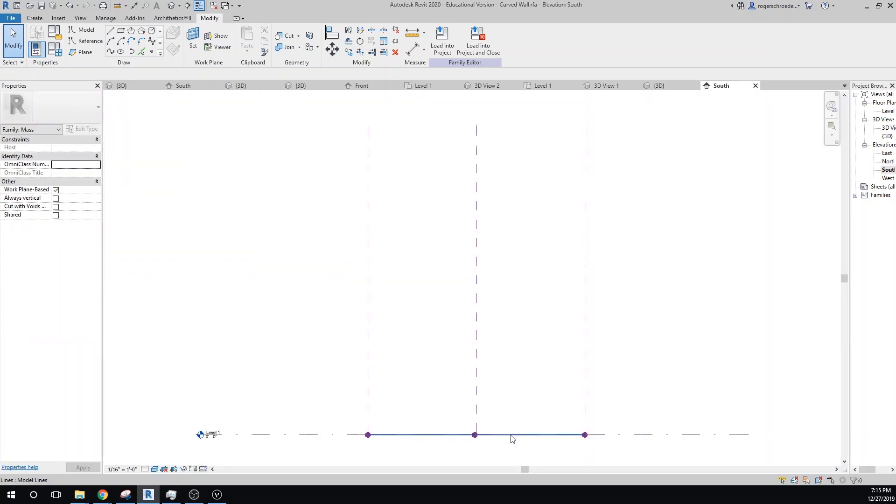
pyautogui.click(429, 386)
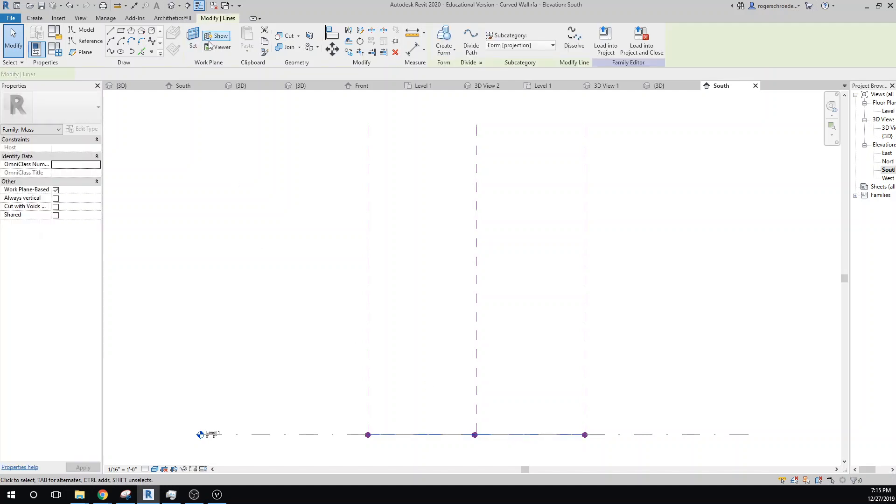
pyautogui.click(348, 53)
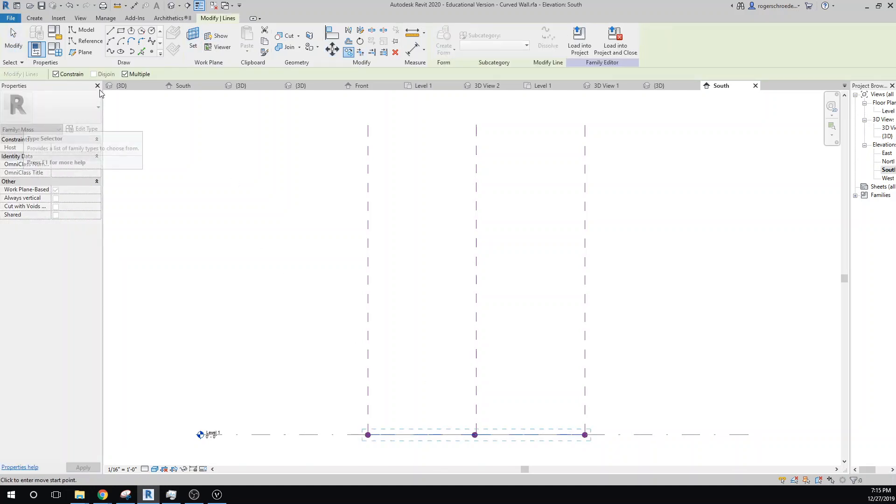
pyautogui.click(66, 74)
pyautogui.click(428, 435)
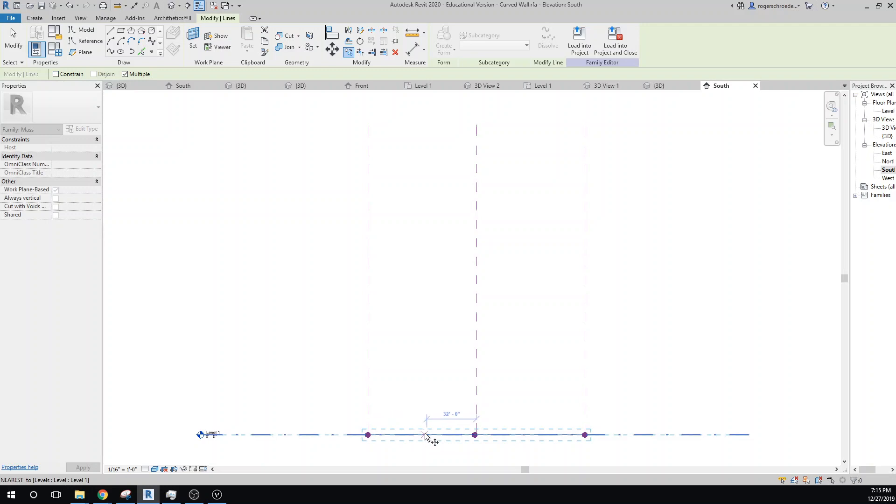
pyautogui.click(426, 366)
pyautogui.press('Escape')
pyautogui.press('Escape')
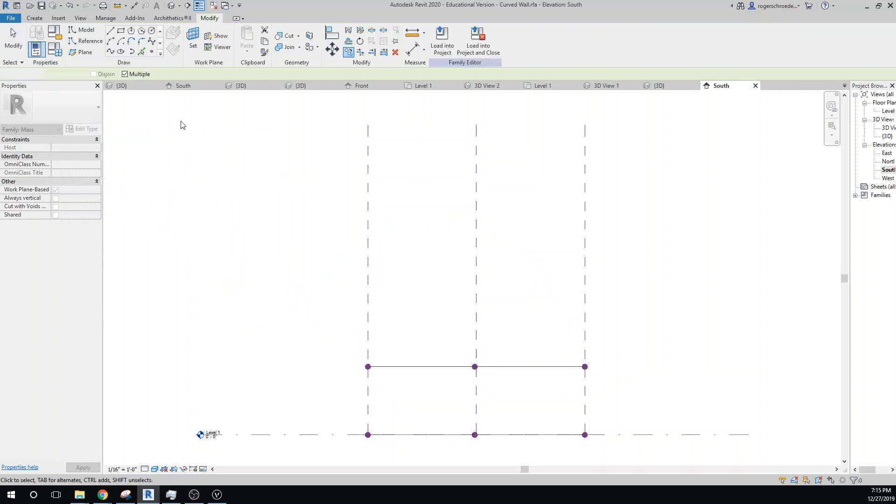
# - Curve the copied spline by raising its right end point to about 60'-10" above Level 1 and lowering its middle point slightly
pyautogui.click(584, 367)
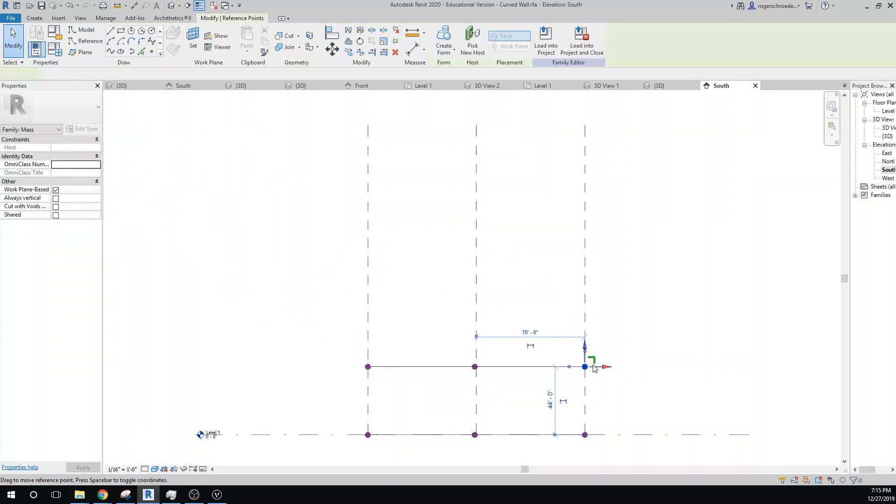
pyautogui.moveTo(585, 348); pyautogui.dragTo(584, 321)
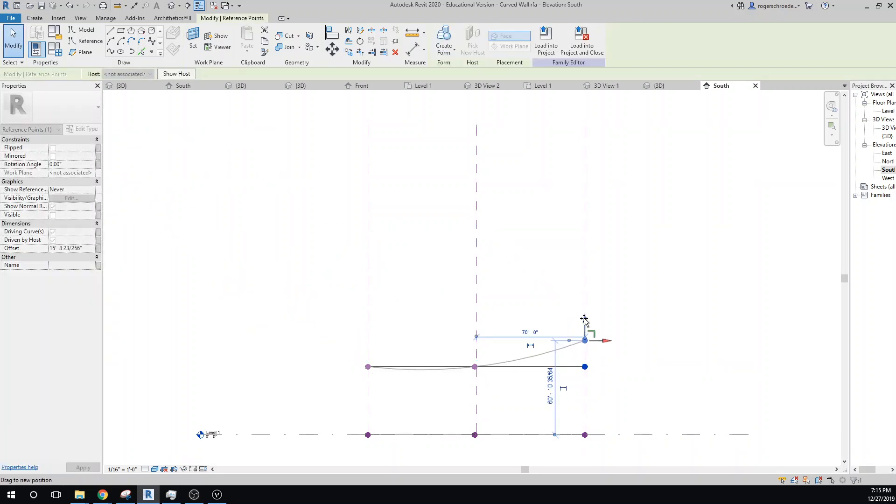
pyautogui.click(475, 367)
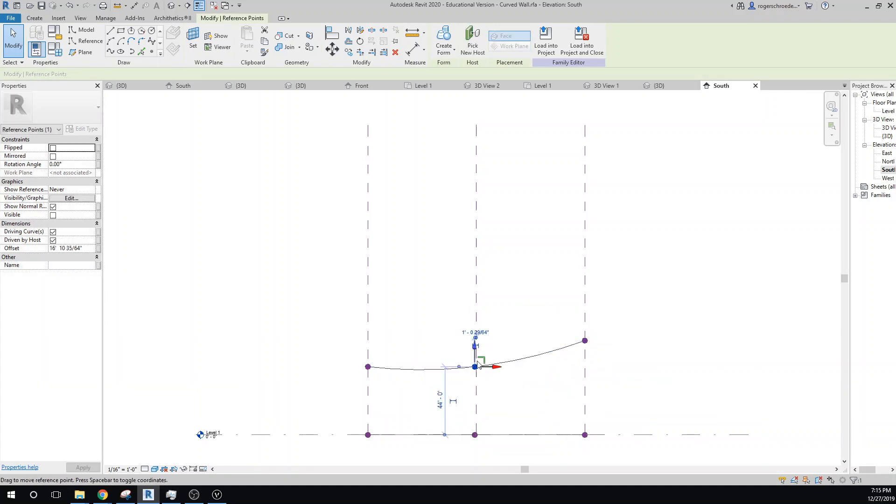
pyautogui.moveTo(477, 346); pyautogui.dragTo(477, 355)
pyautogui.click(276, 353)
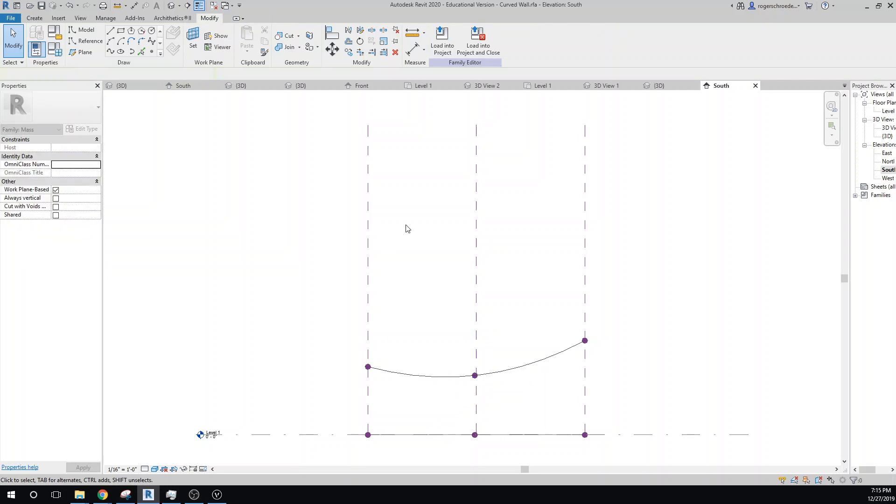
# - In the {3D} view, create a form from the lower and upper splines to make the curved wall surface
pyautogui.doubleClick(886, 129)
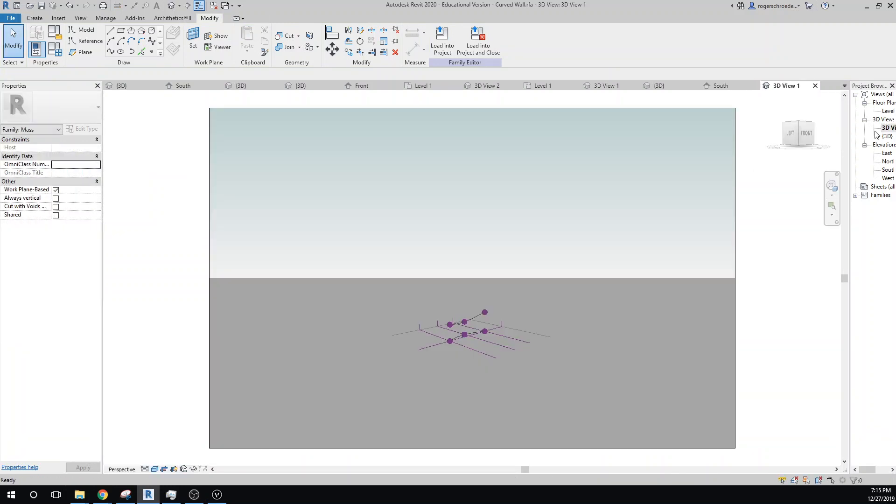
pyautogui.doubleClick(887, 137)
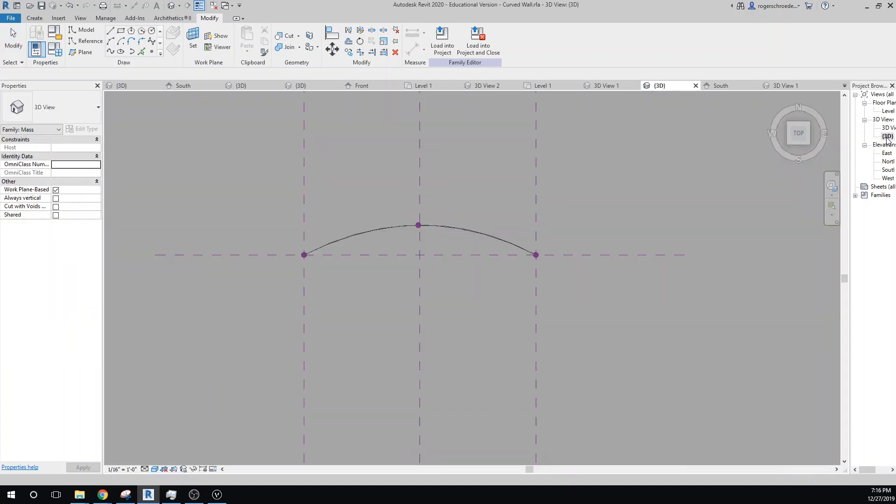
pyautogui.click(789, 125)
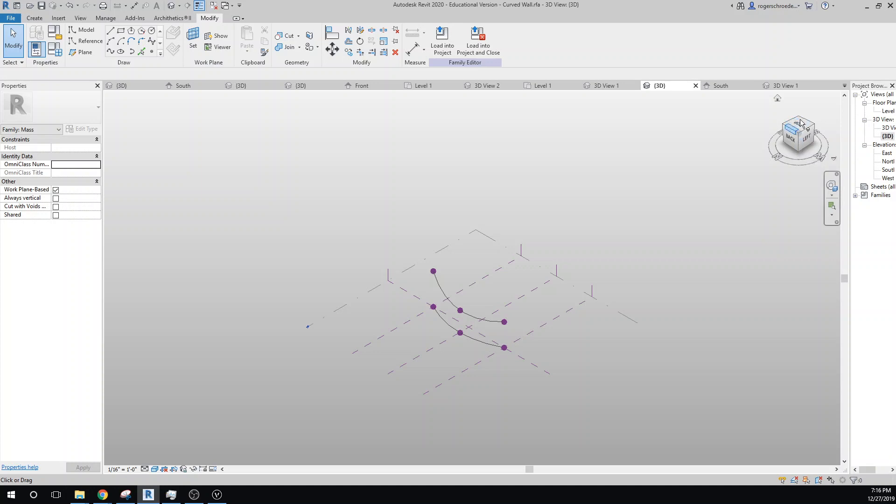
pyautogui.click(799, 117)
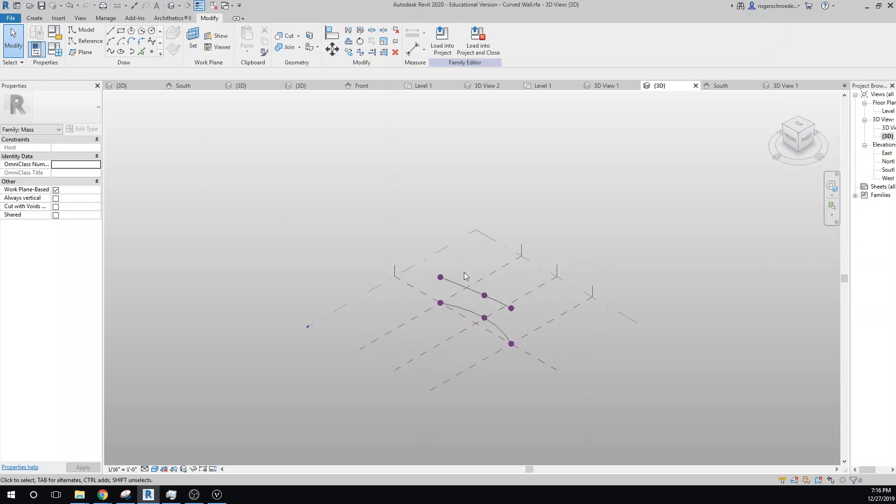
pyautogui.click(460, 285)
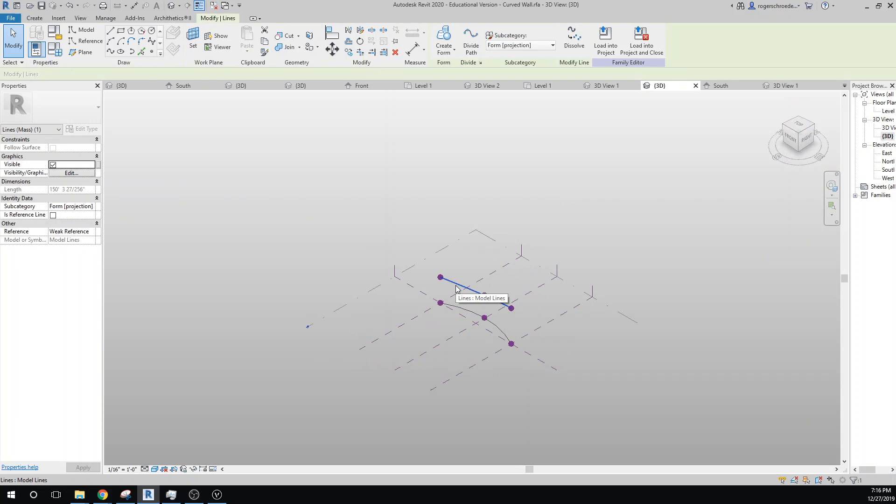
pyautogui.keyDown('ctrl'); pyautogui.click(459, 313); pyautogui.keyUp('ctrl')
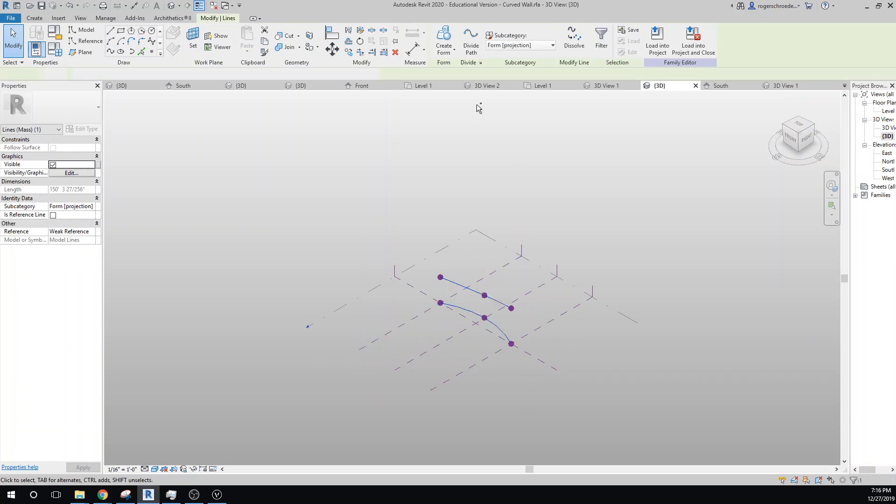
pyautogui.click(443, 52)
pyautogui.click(451, 65)
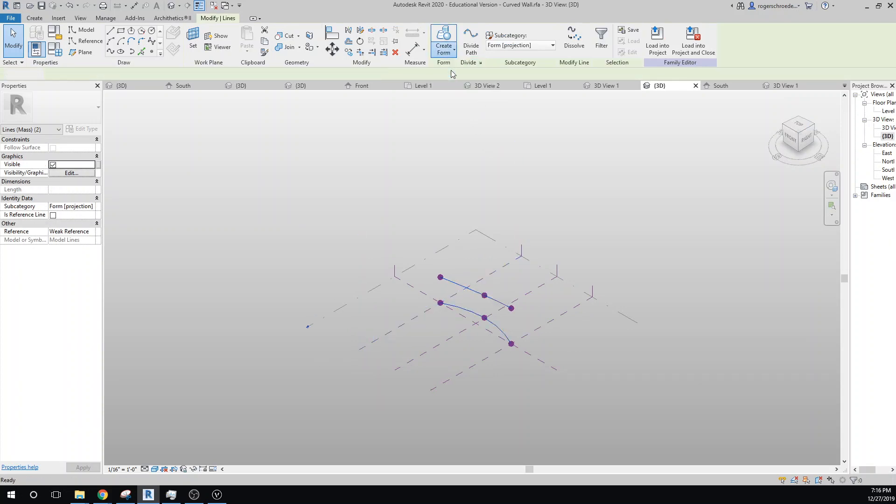
pyautogui.scroll(5, 463, 309)
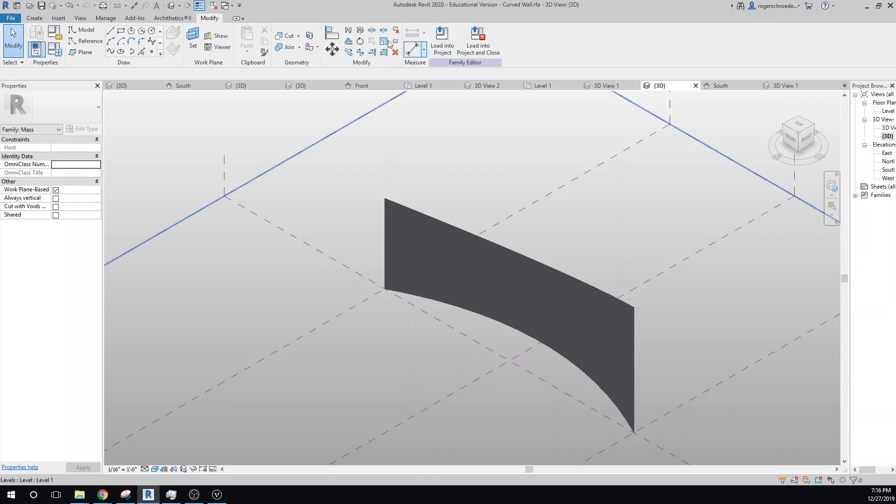
# - Load the family into M6.rvt only and place a Curved Wall mass on Level 1, centered on the Roof Form's upper edge
pyautogui.click(442, 55)
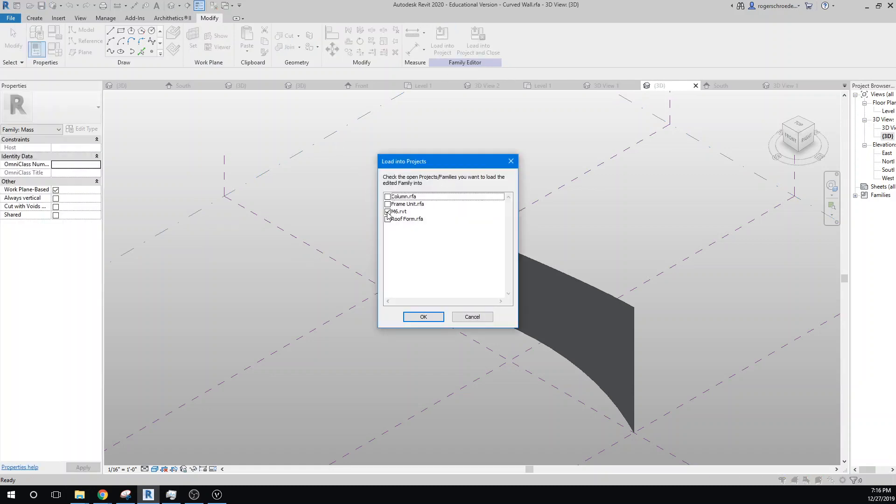
pyautogui.click(388, 212)
pyautogui.click(423, 317)
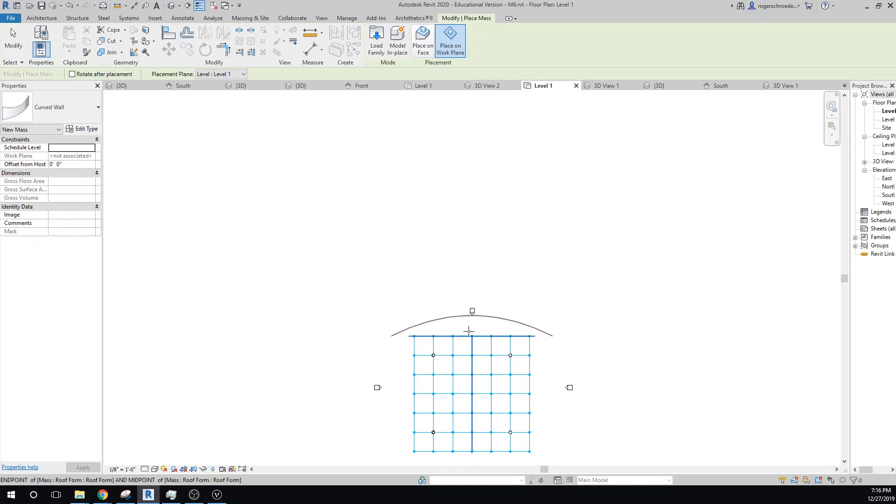
pyautogui.click(468, 331)
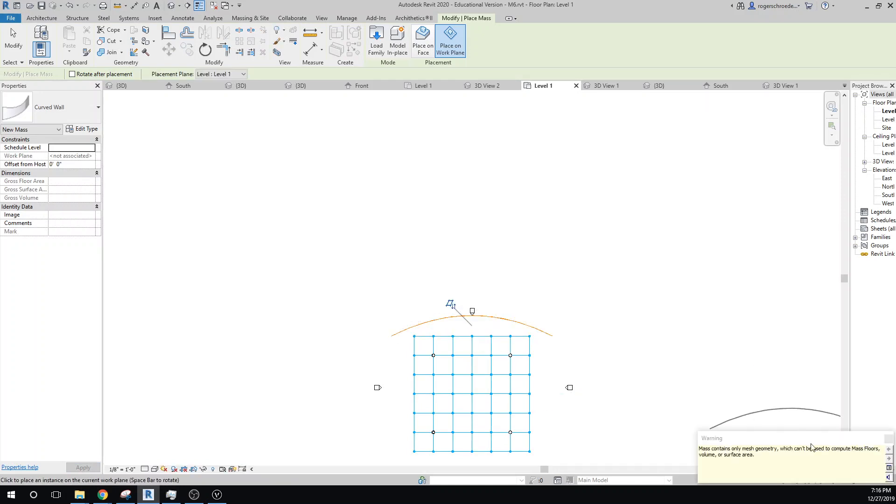
pyautogui.click(888, 440)
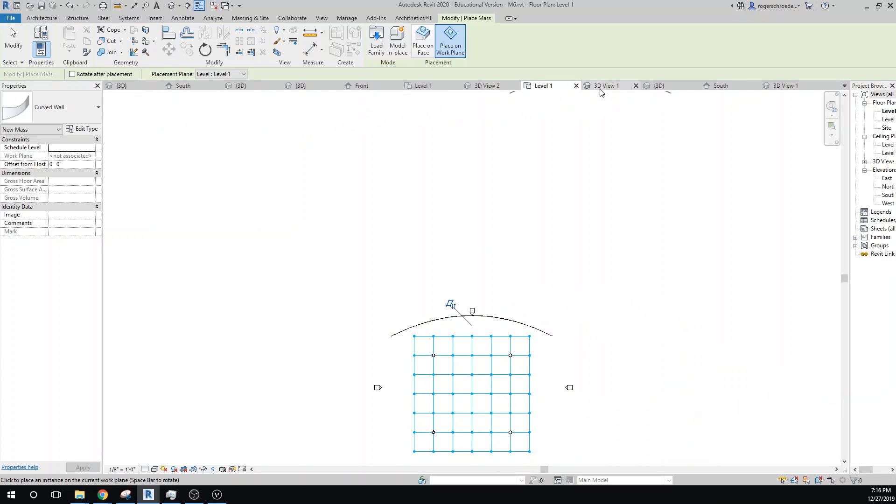
# - In the project's 3D View 1, extend the crop region's right side past the curved wall and pull its left side closer to the roof
pyautogui.click(883, 162)
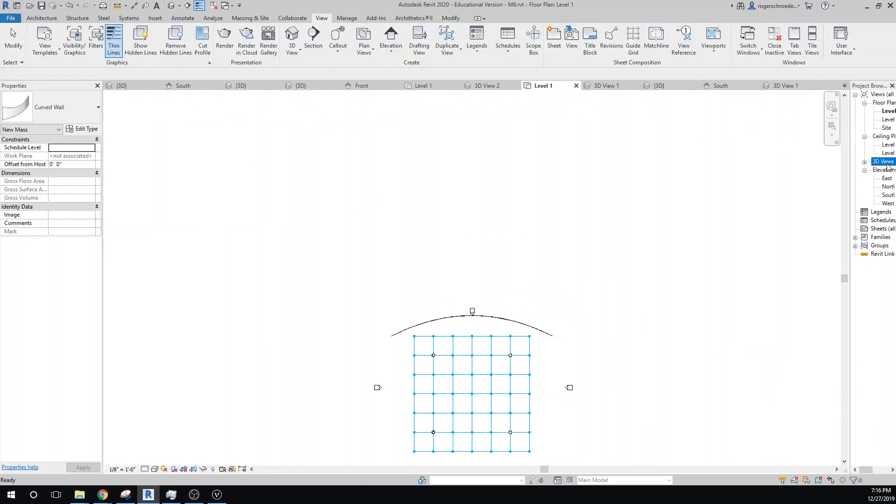
pyautogui.click(864, 162)
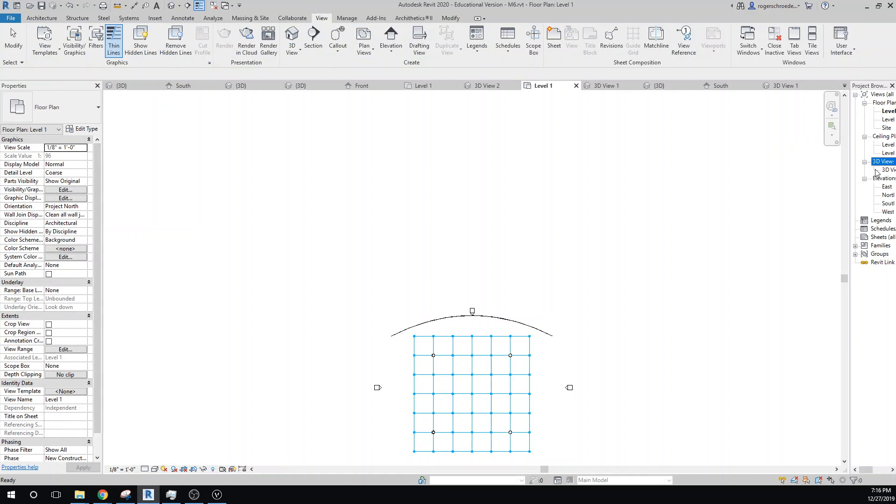
pyautogui.doubleClick(886, 170)
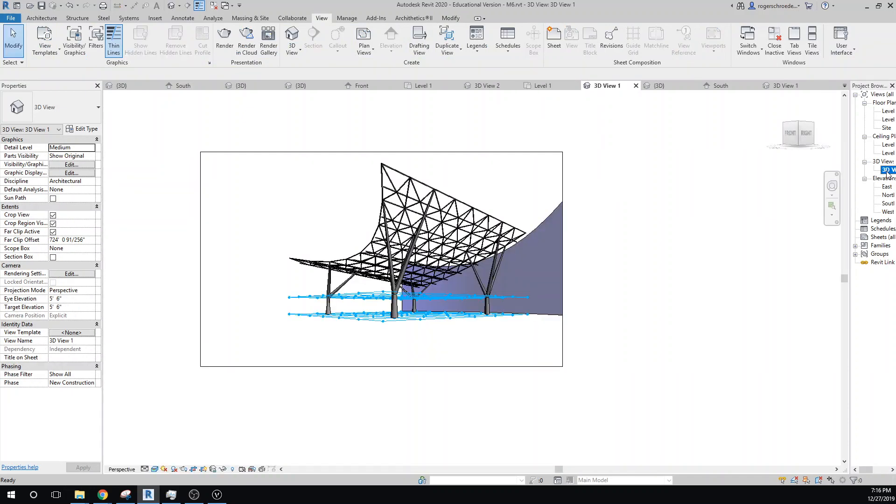
pyautogui.click(520, 365)
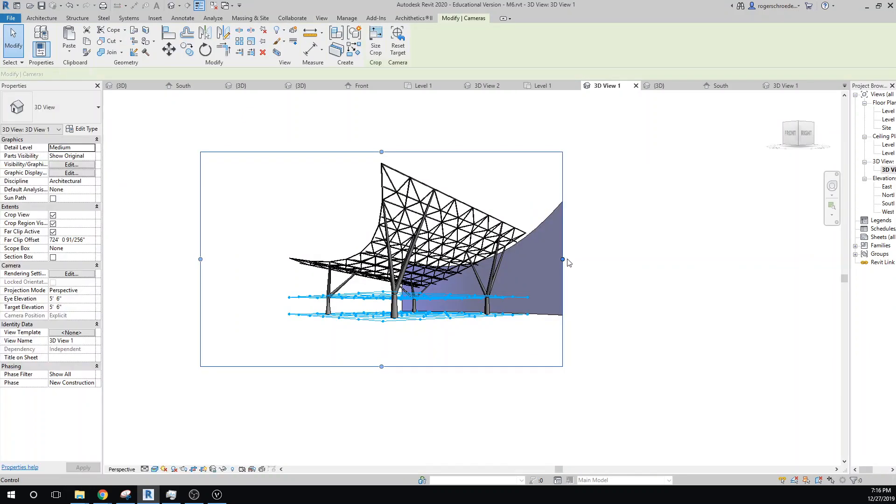
pyautogui.moveTo(563, 259); pyautogui.dragTo(623, 259)
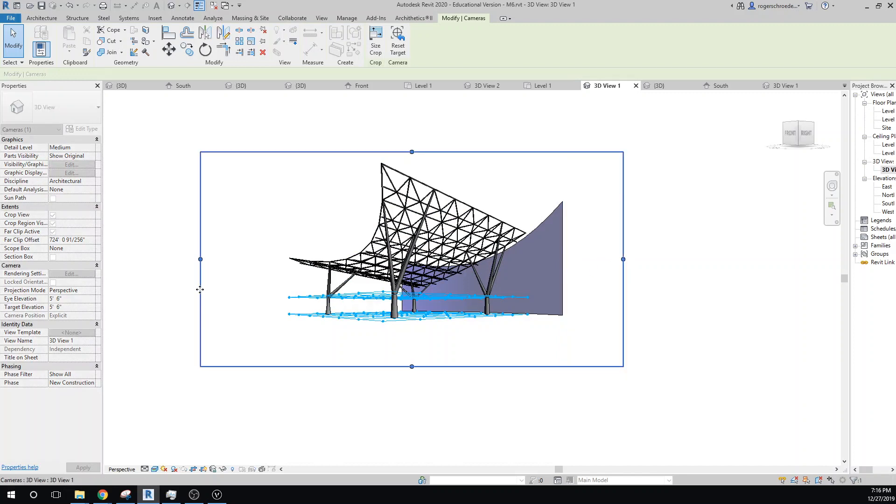
pyautogui.moveTo(200, 259); pyautogui.dragTo(260, 263)
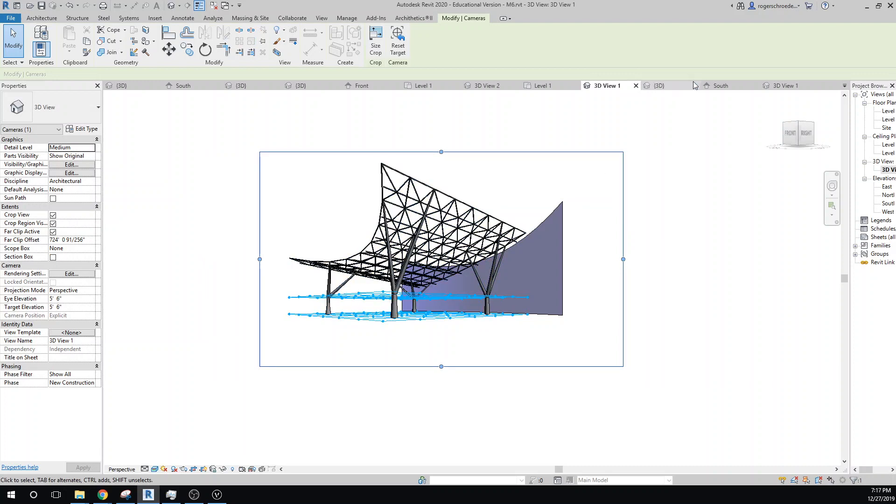
pyautogui.click(547, 128)
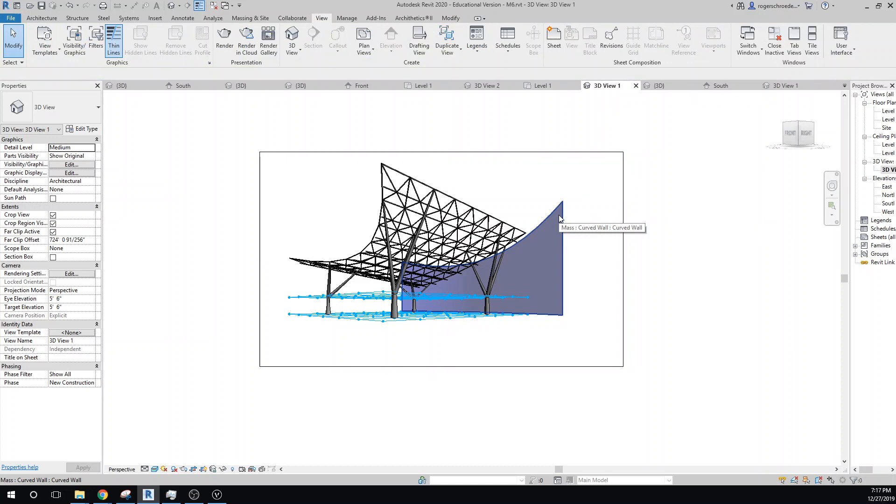
# - Switch back to the Curved Wall family and close its file
pyautogui.click(784, 86)
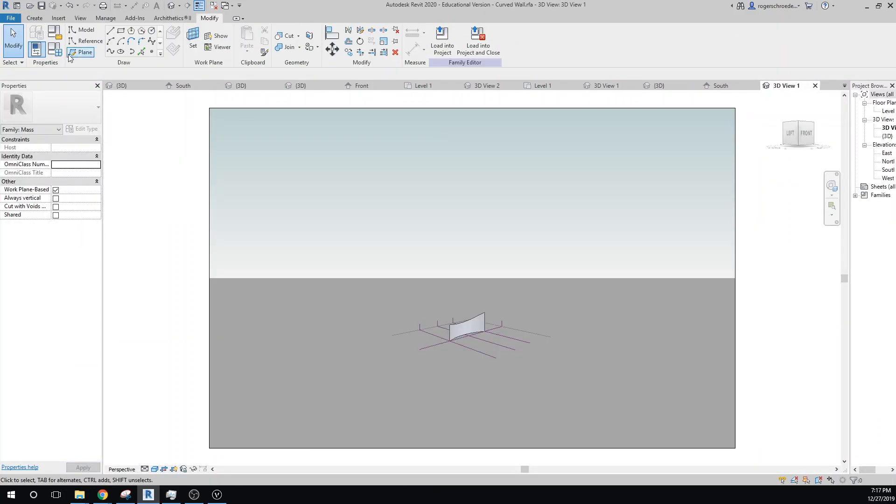
pyautogui.click(11, 18)
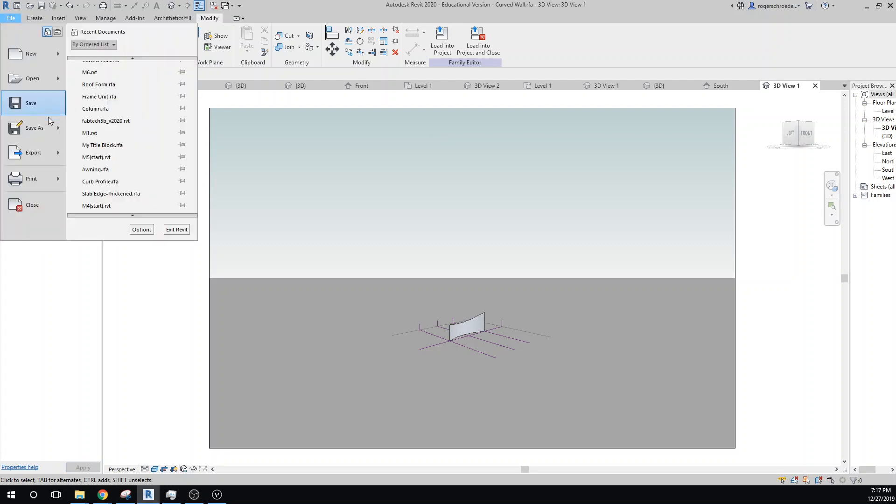
pyautogui.click(43, 213)
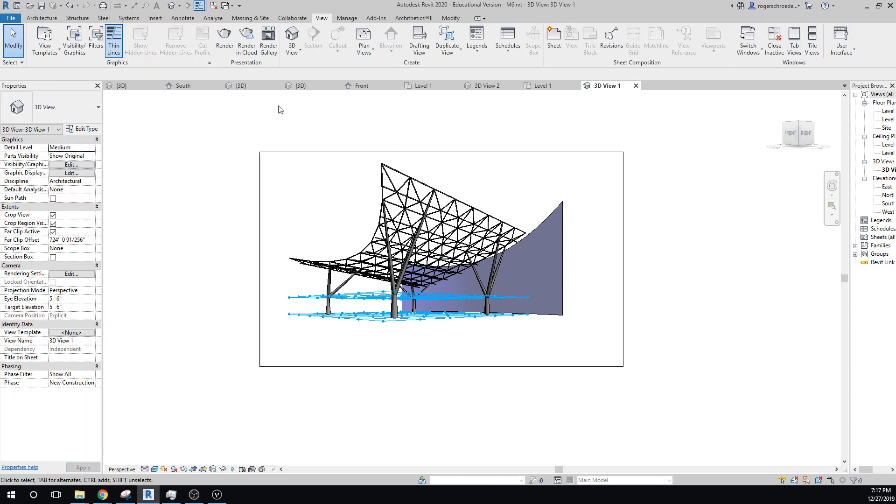
# - Switch to the Column family, save it when reminded, and close its file
pyautogui.click(318, 84)
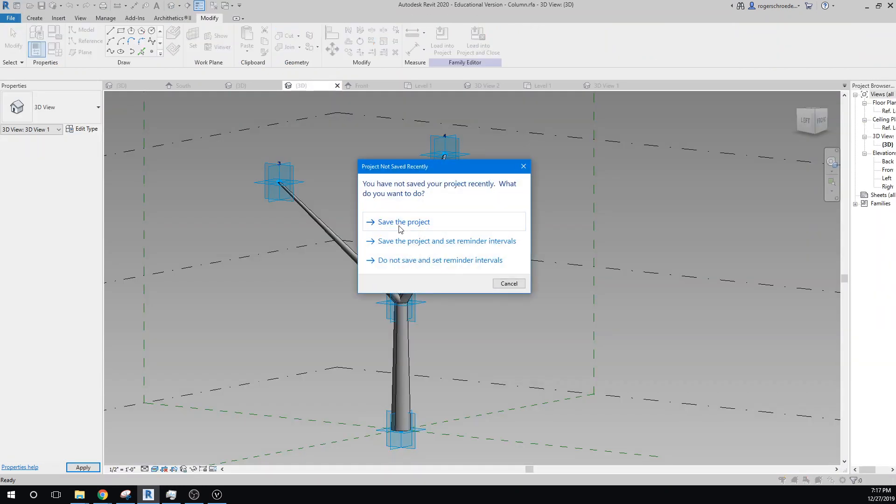
pyautogui.click(398, 223)
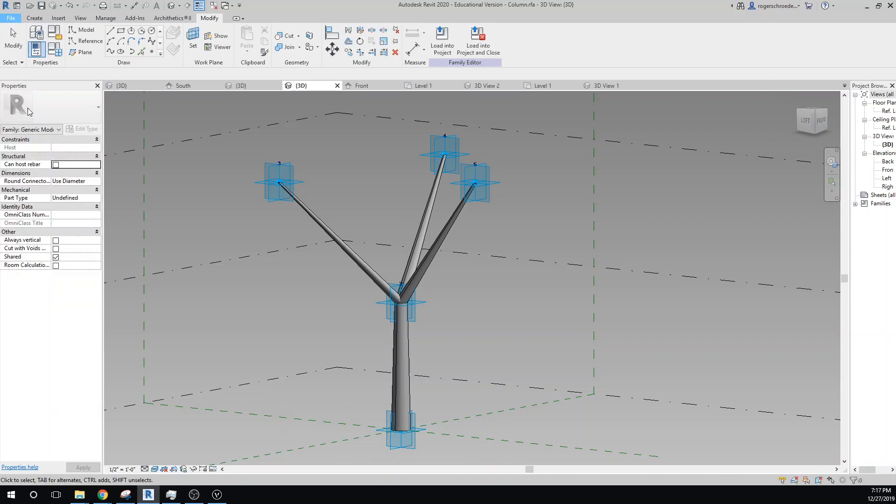
pyautogui.click(44, 204)
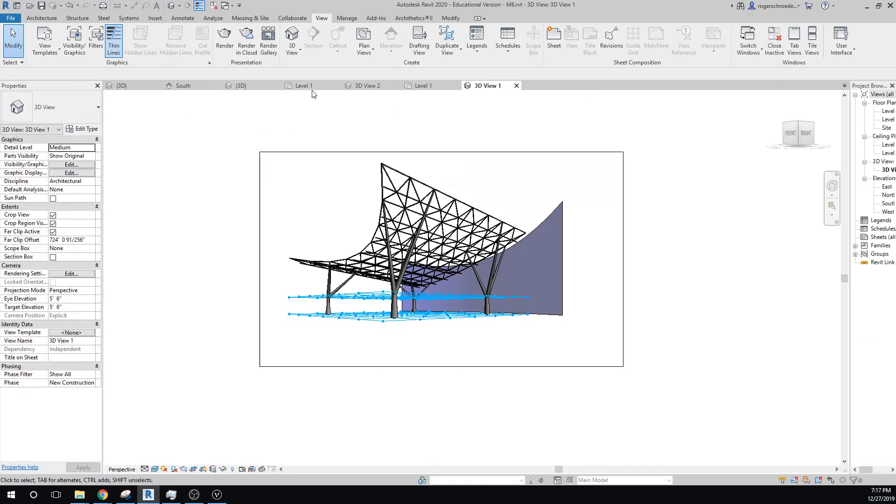
# - Close the Roof Form and Frame Unit family files, leaving only the M6 project open
pyautogui.click(326, 89)
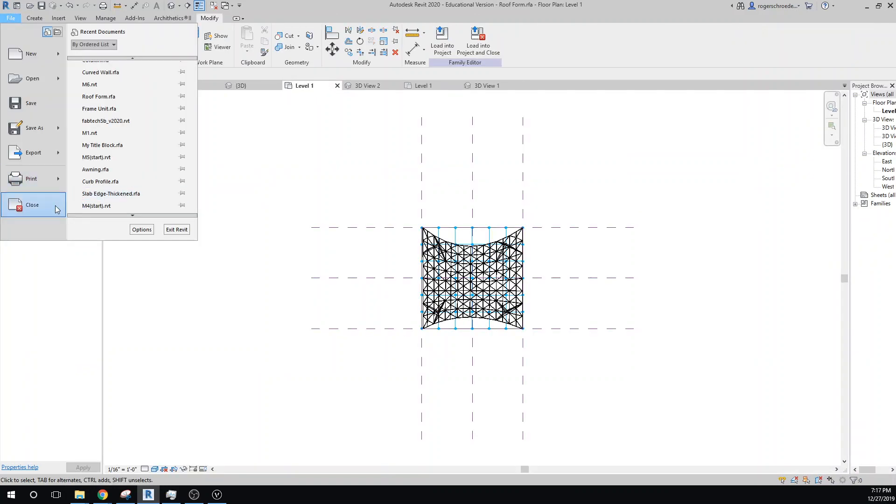
pyautogui.click(57, 207)
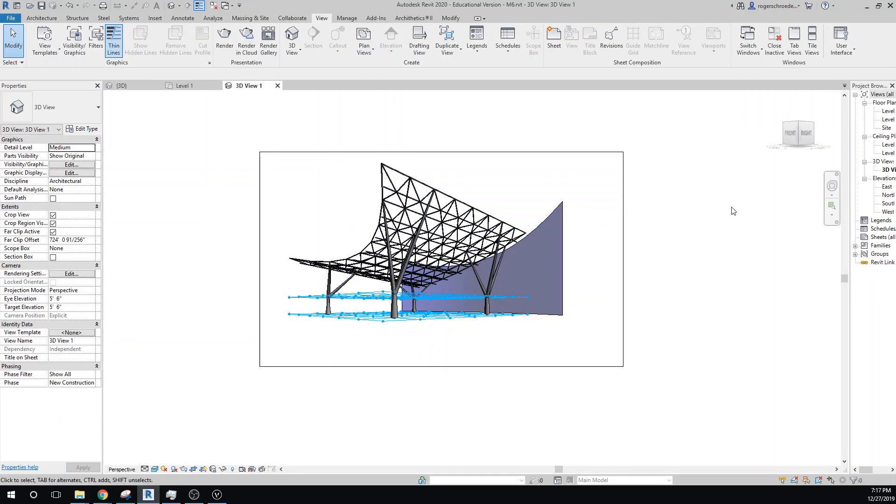
pyautogui.click(121, 85)
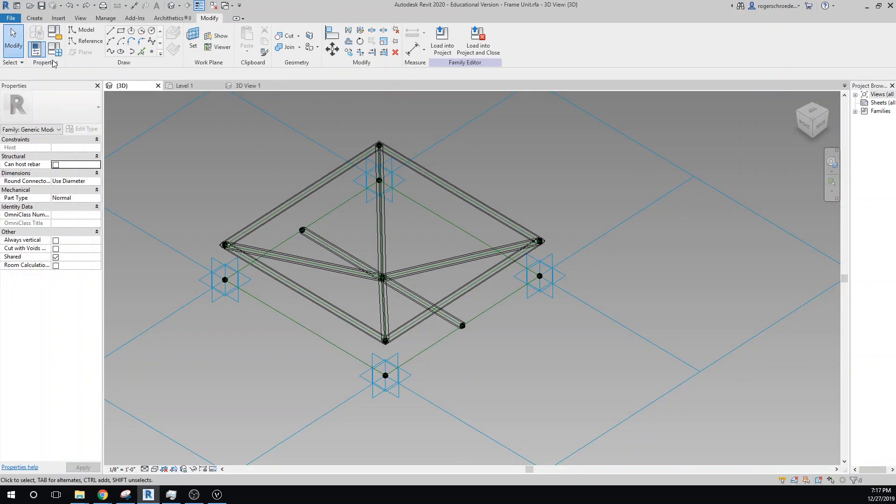
pyautogui.click(11, 19)
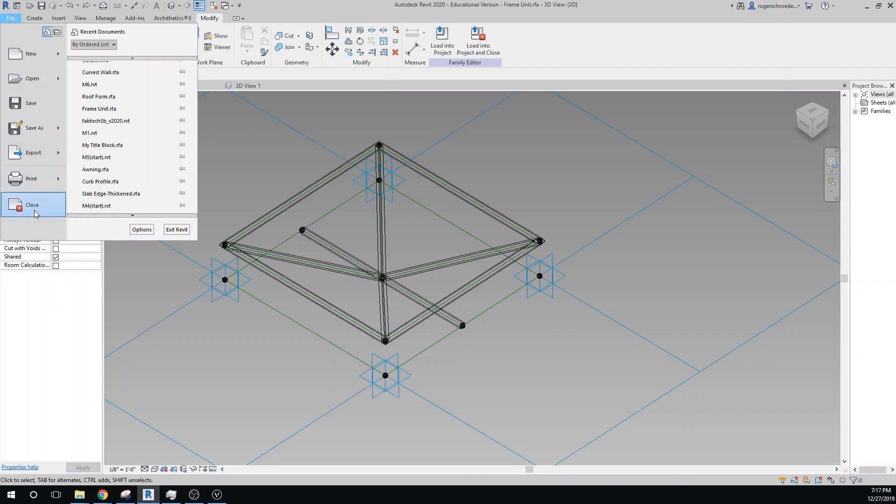
pyautogui.click(34, 210)
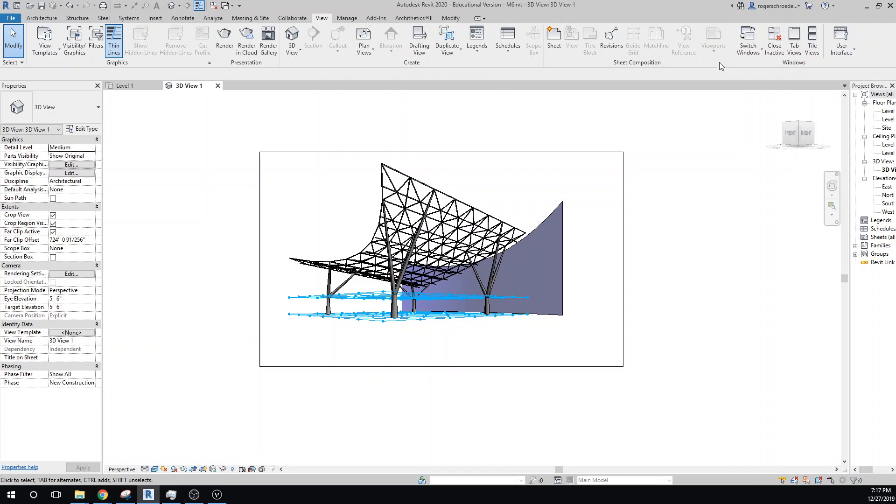
# - In the project's {3D} view, create a Generic - 8" wall by face on the Curved Wall mass
pyautogui.click(292, 37)
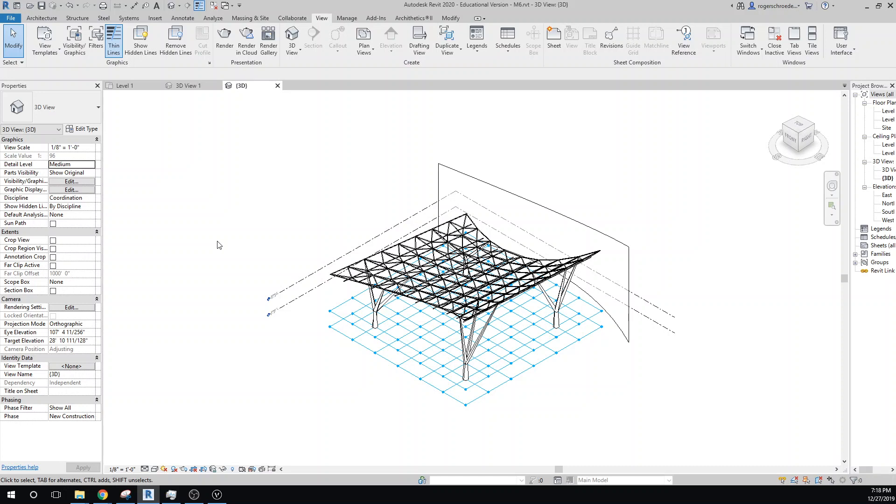
pyautogui.click(597, 231)
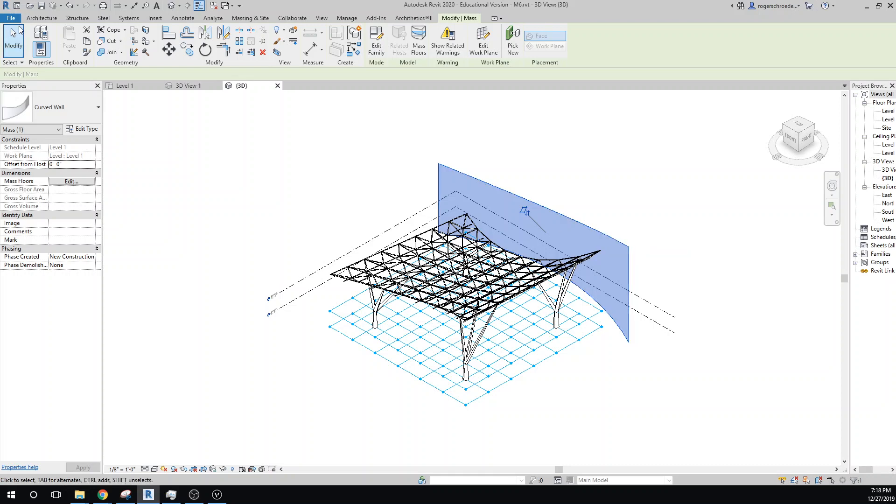
pyautogui.click(42, 19)
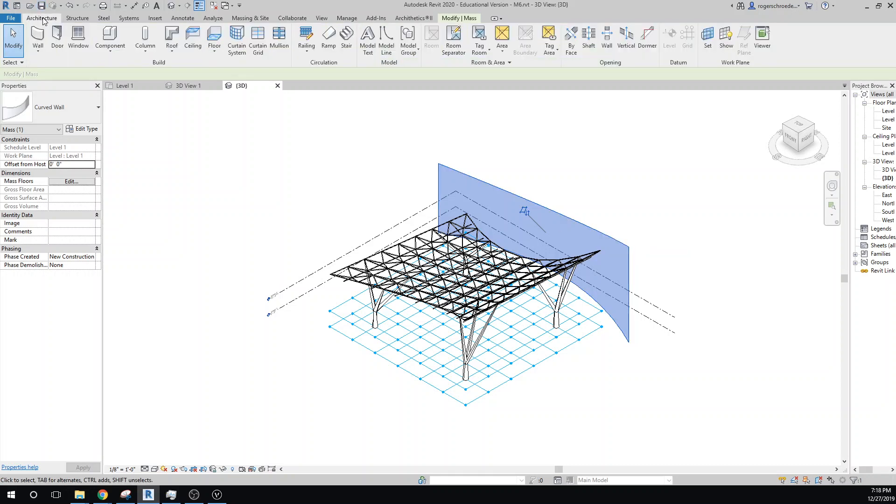
pyautogui.click(38, 52)
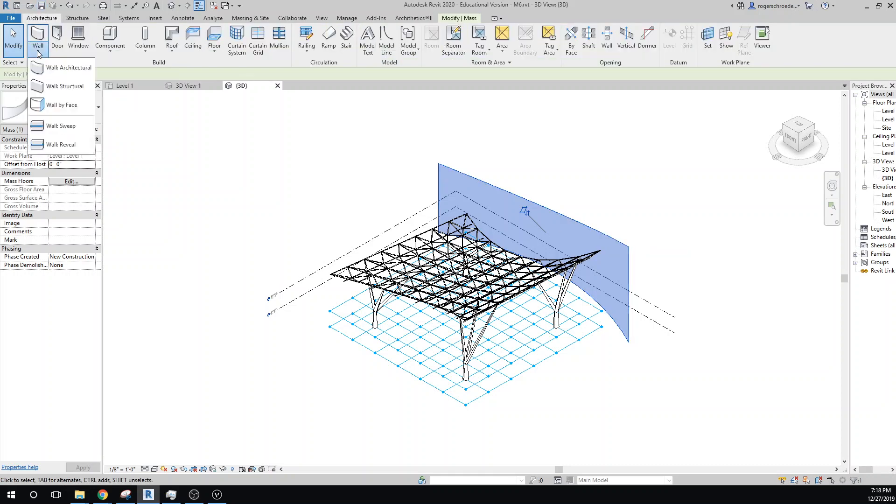
pyautogui.click(59, 105)
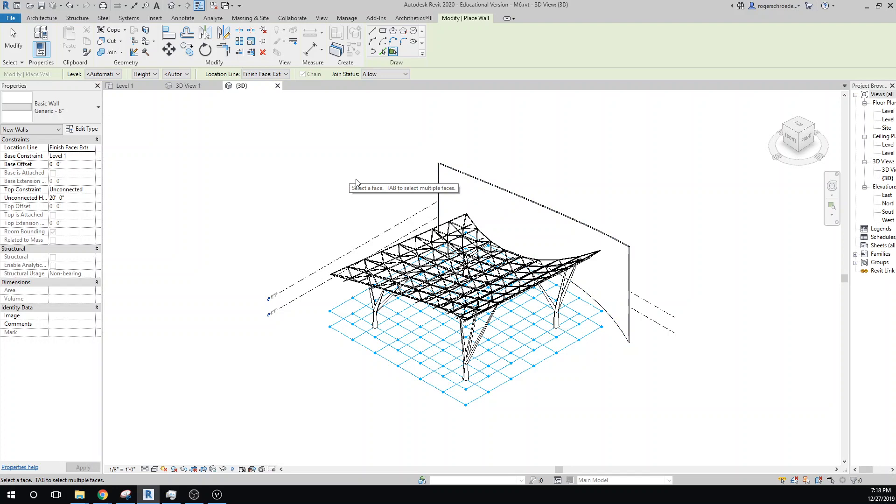
pyautogui.scroll(4, 598, 219)
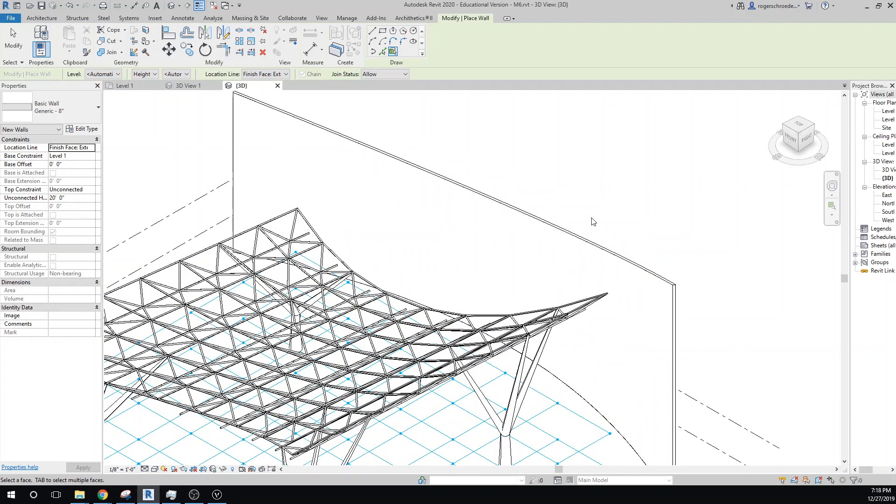
pyautogui.click(13, 40)
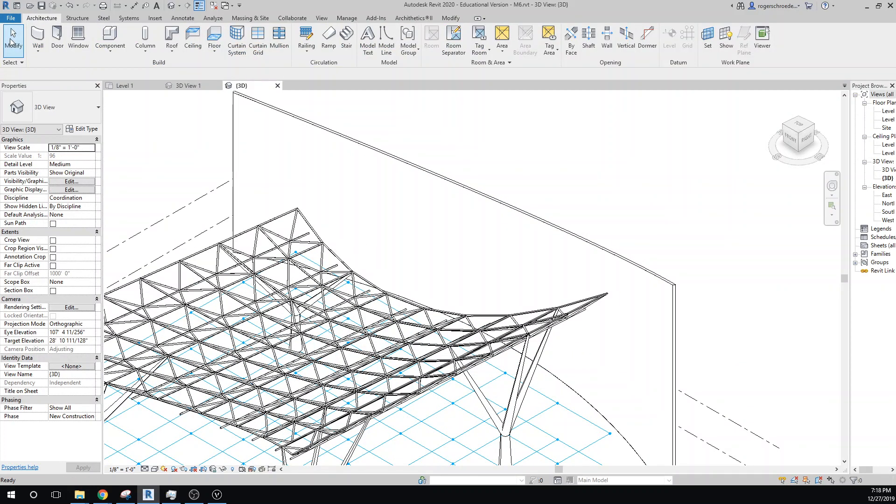
# - Select the new curved wall and duplicate its type as Stone Wall
pyautogui.click(87, 117)
pyautogui.click(88, 116)
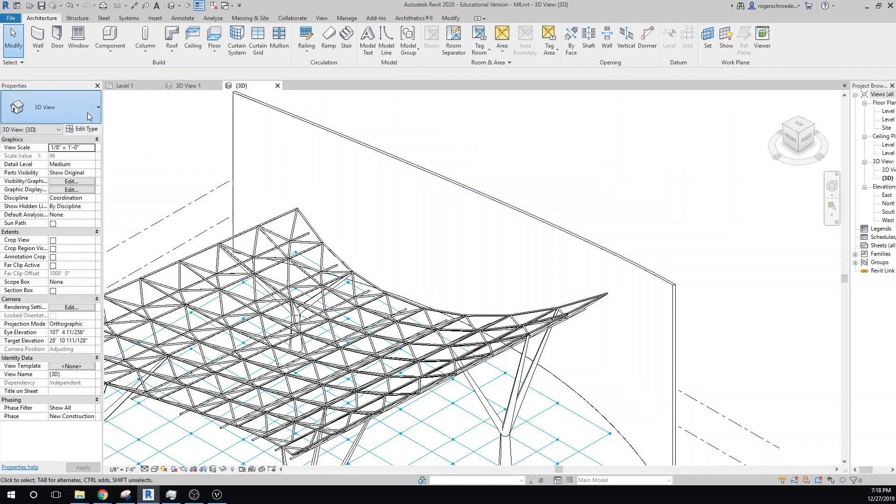
pyautogui.click(269, 108)
pyautogui.click(83, 129)
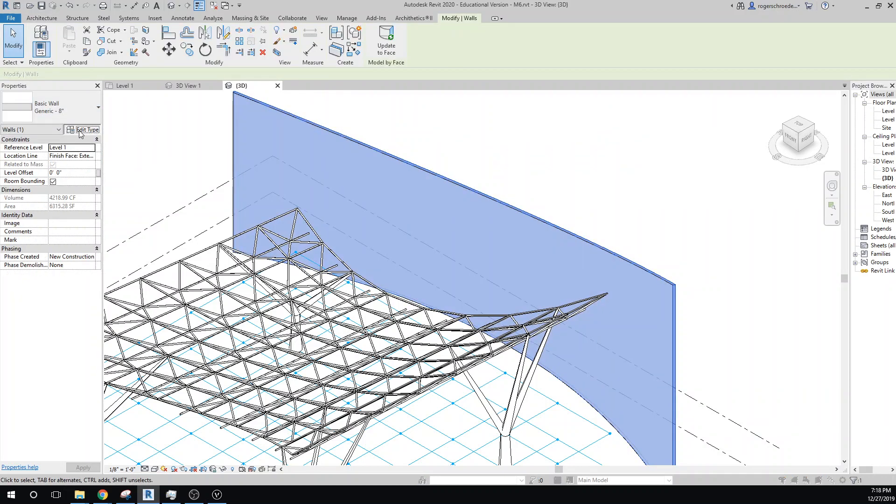
pyautogui.click(685, 62)
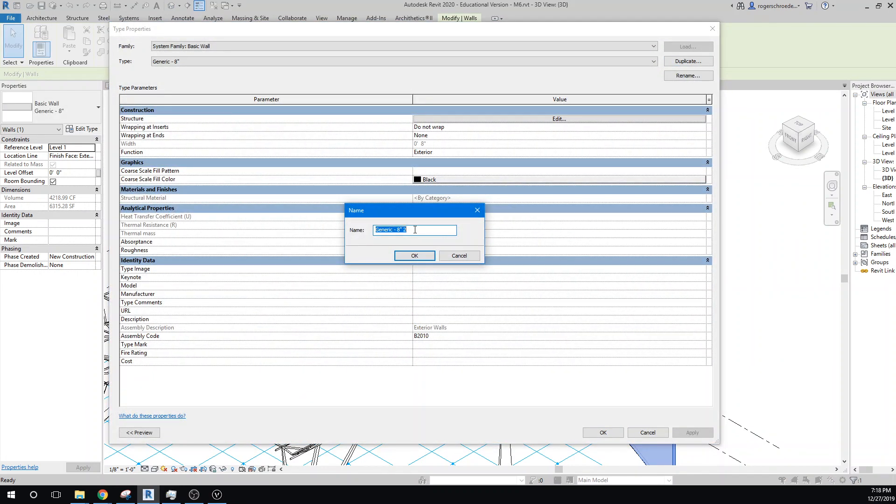
pyautogui.write('Stone Wall')
pyautogui.click(414, 257)
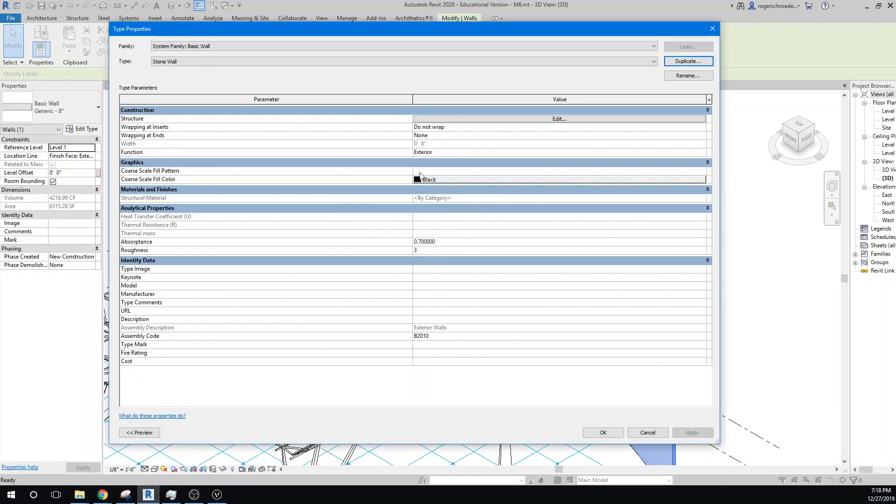
# - In the Stone Wall type's assembly, set the structure layer's thickness to 12 inches
pyautogui.click(500, 120)
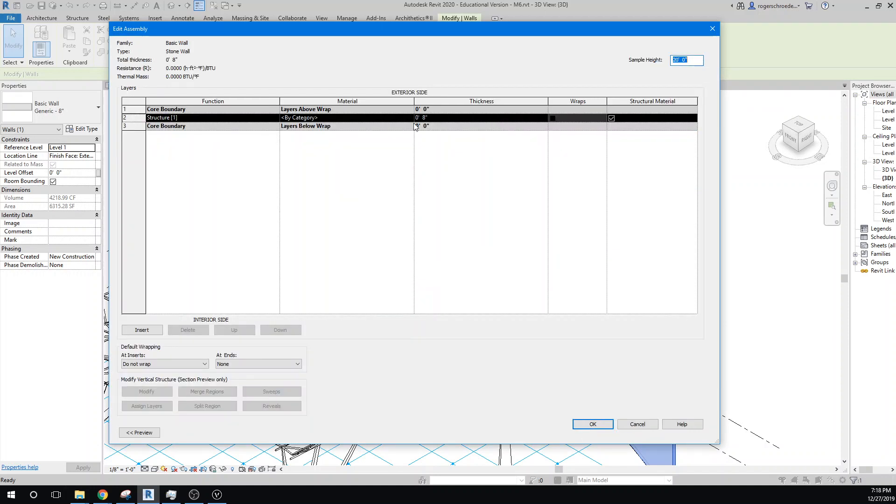
pyautogui.click(428, 117)
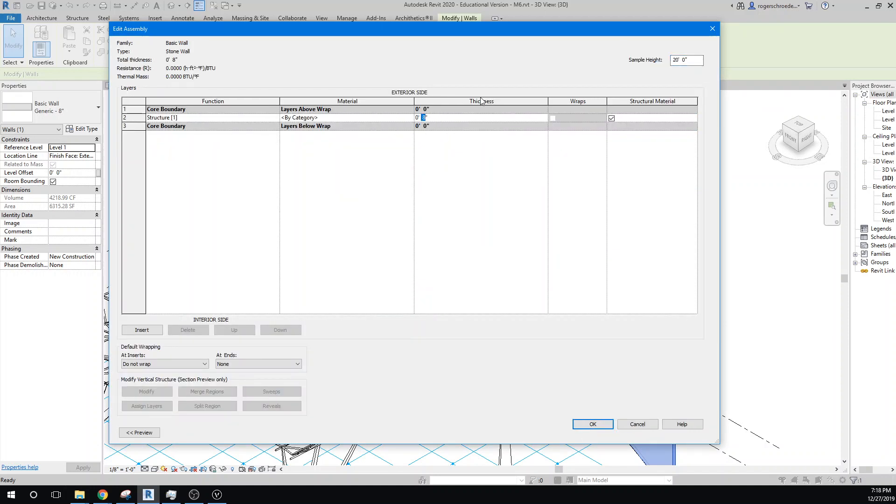
pyautogui.write('12')
# - From the structure layer's material setting, create a new project material and try to rename it
pyautogui.click(380, 120)
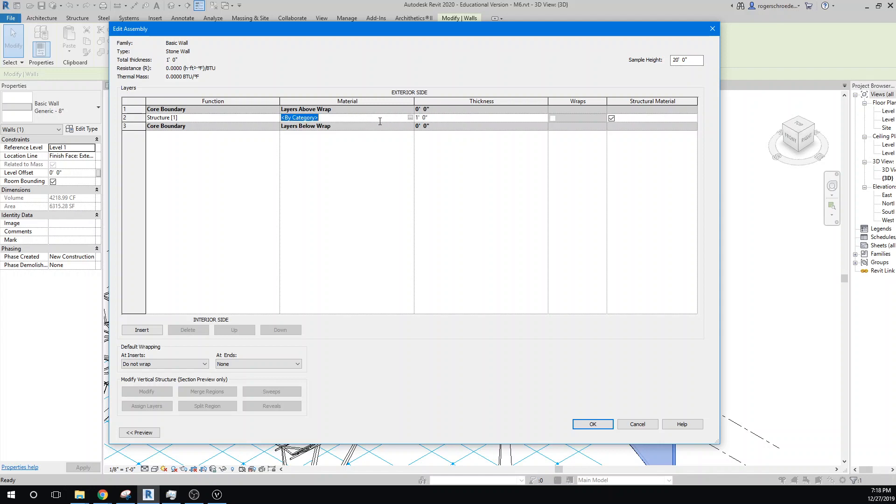
pyautogui.click(410, 118)
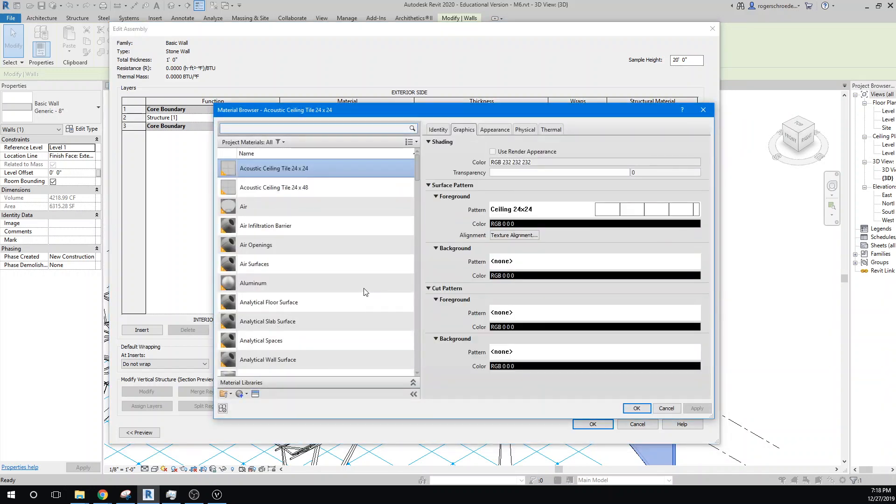
pyautogui.scroll(-10, 364, 290)
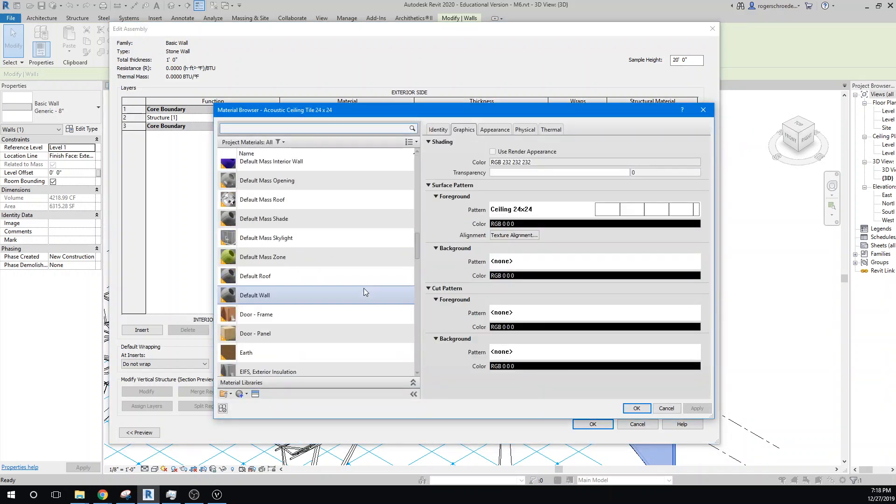
pyautogui.click(237, 397)
pyautogui.click(257, 400)
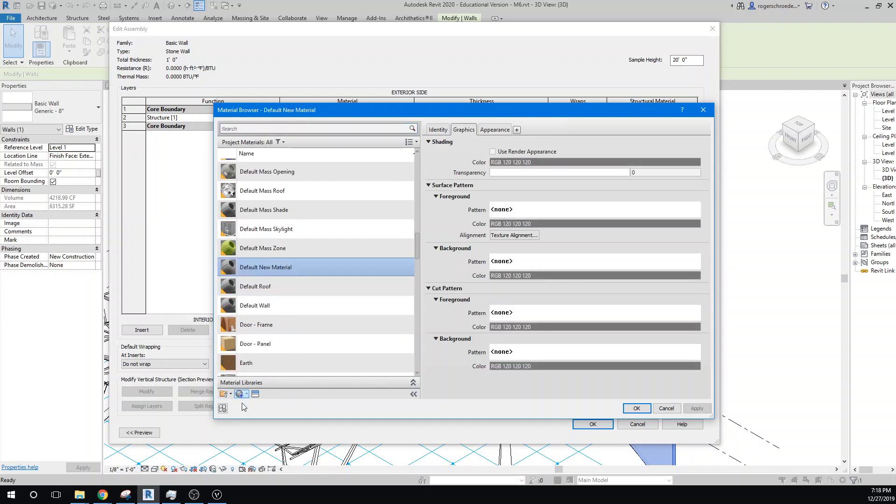
pyautogui.rightClick(259, 270)
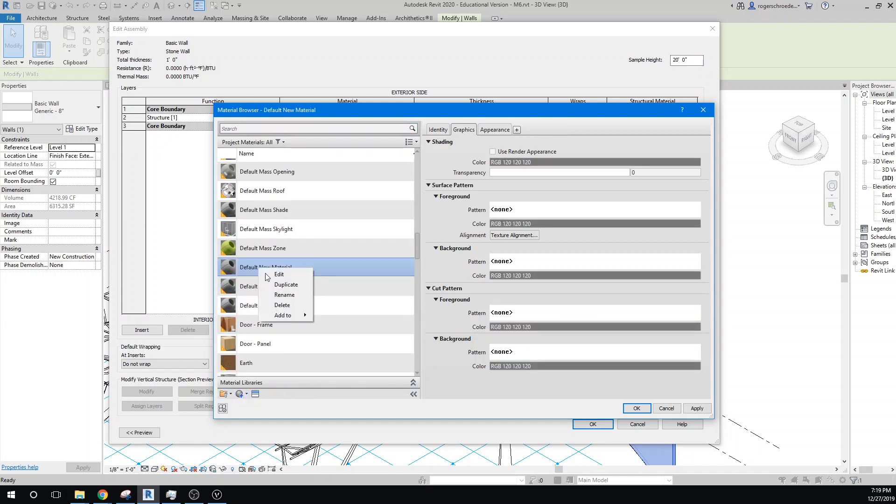
pyautogui.click(280, 298)
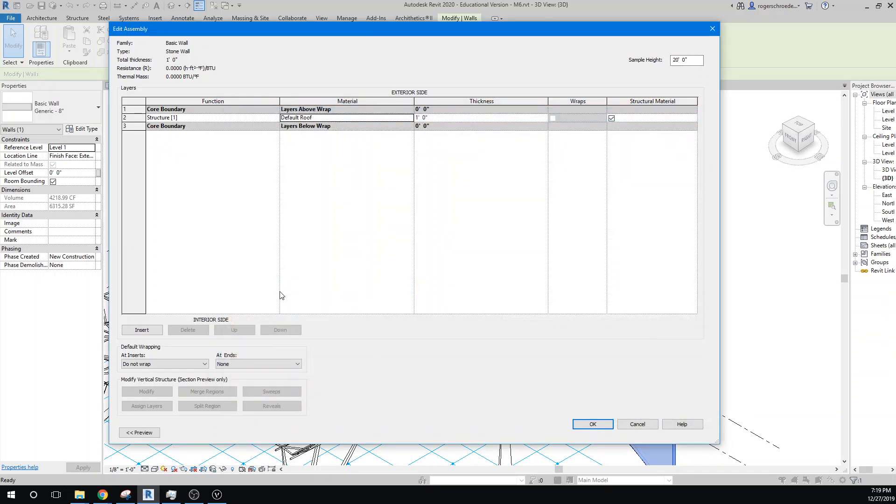
# - Reopen the structure layer's material choices and rename Default New Material as Stone
pyautogui.click(410, 118)
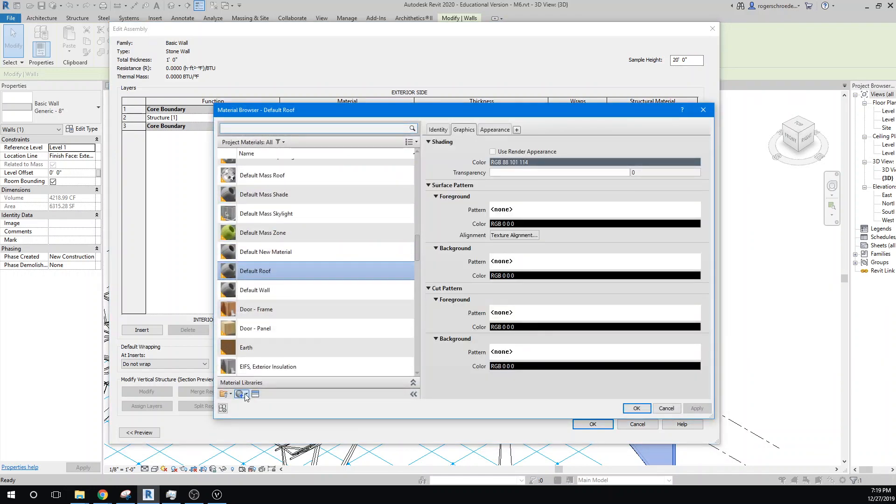
pyautogui.rightClick(267, 252)
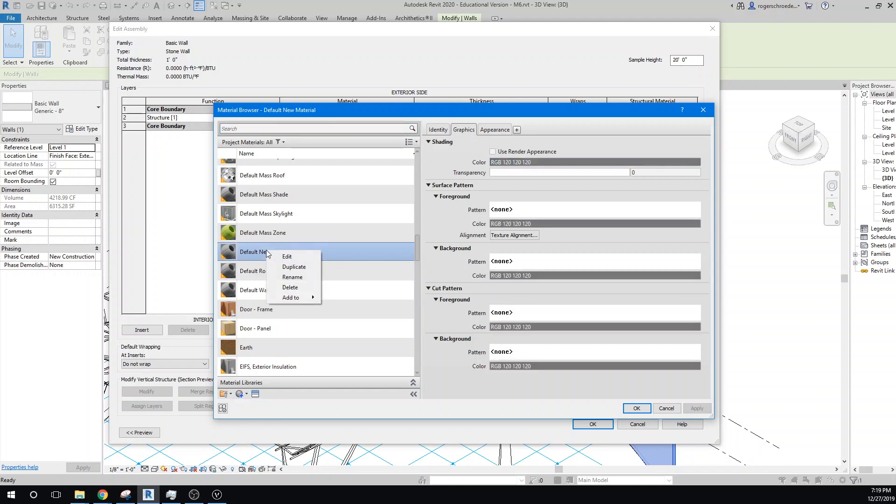
pyautogui.click(292, 277)
pyautogui.write('S')
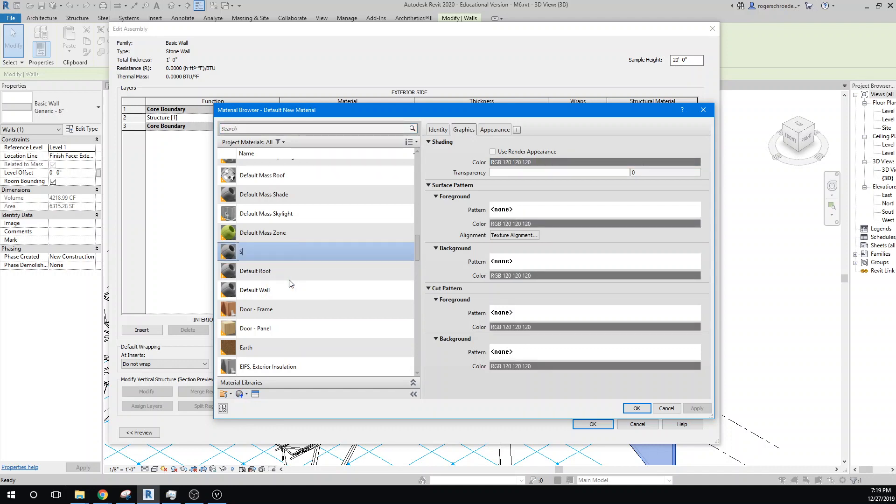
pyautogui.write('tone')
# - Assign stone texture 2.jpg as the image for the Stone material's appearance
pyautogui.click(494, 130)
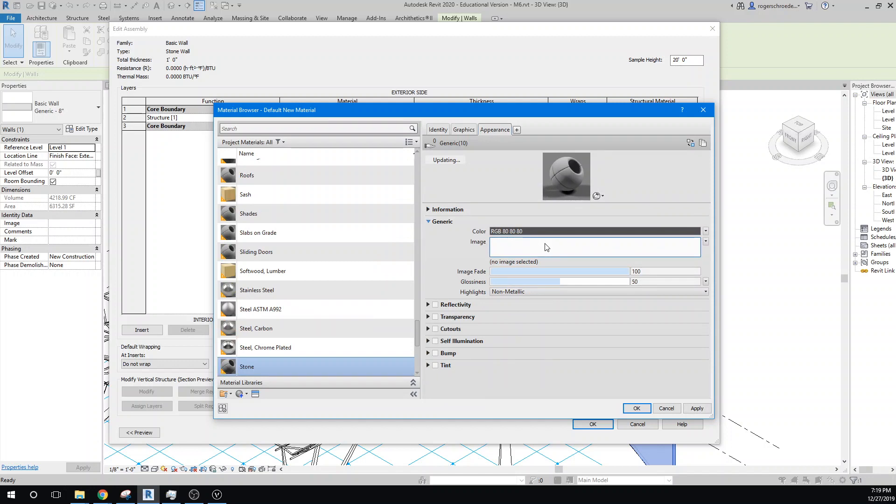
pyautogui.click(546, 248)
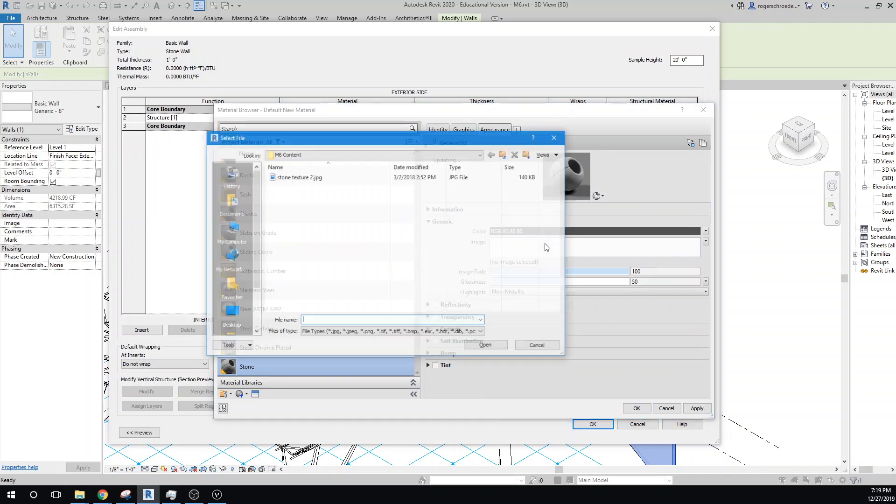
pyautogui.click(294, 177)
pyautogui.click(487, 348)
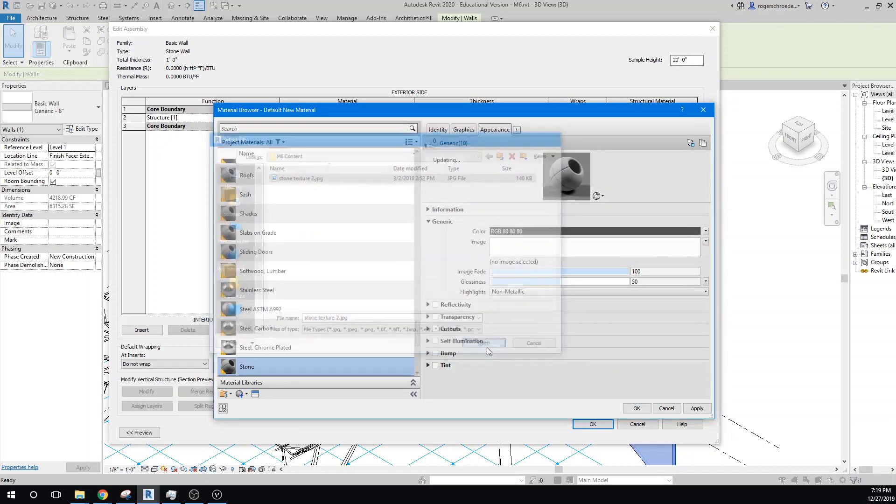
# - Set the stone texture image's sample size to 20'-0" wide and 20'-0" high
pyautogui.click(706, 242)
pyautogui.click(677, 330)
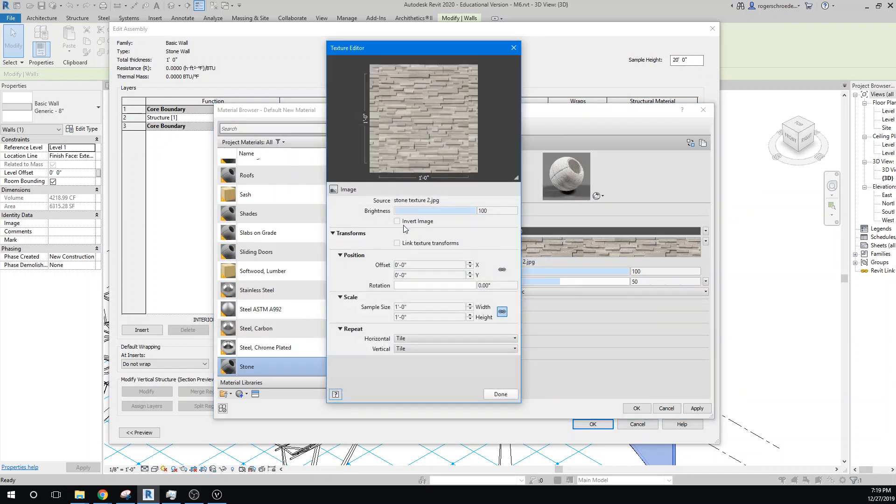
pyautogui.click(398, 306)
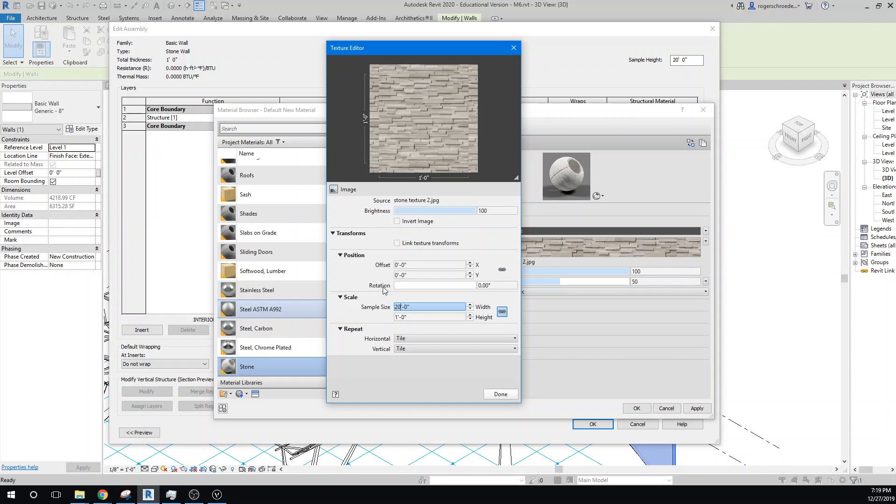
pyautogui.click(407, 318)
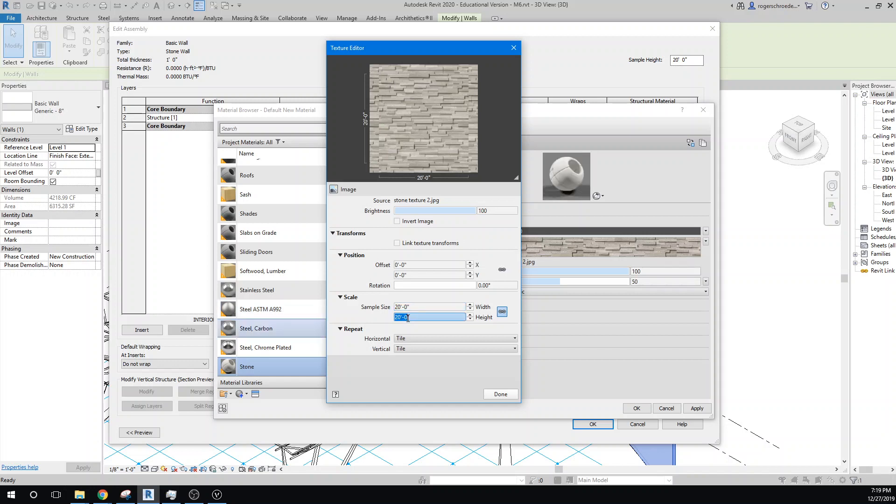
pyautogui.click(498, 393)
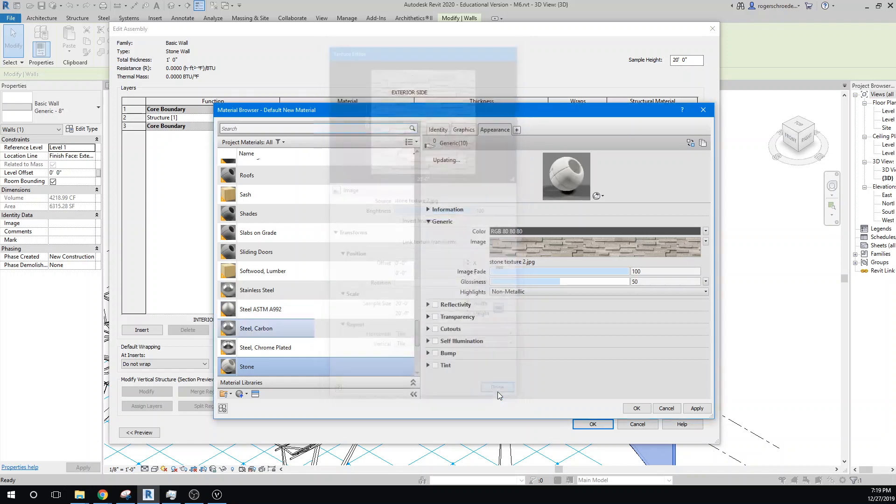
# - Apply the Stone material to the structure layer, accept the Stone Wall assembly and type settings, and deselect the wall
pyautogui.click(697, 408)
pyautogui.click(637, 408)
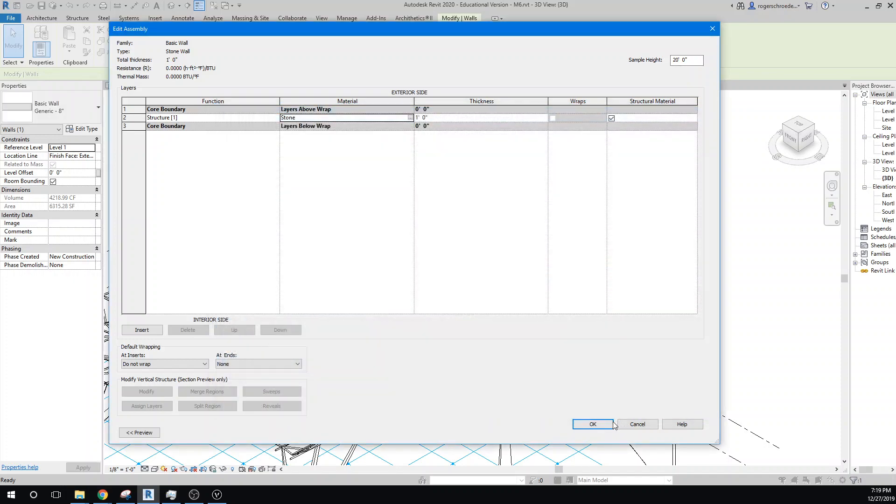
pyautogui.click(593, 424)
pyautogui.click(599, 432)
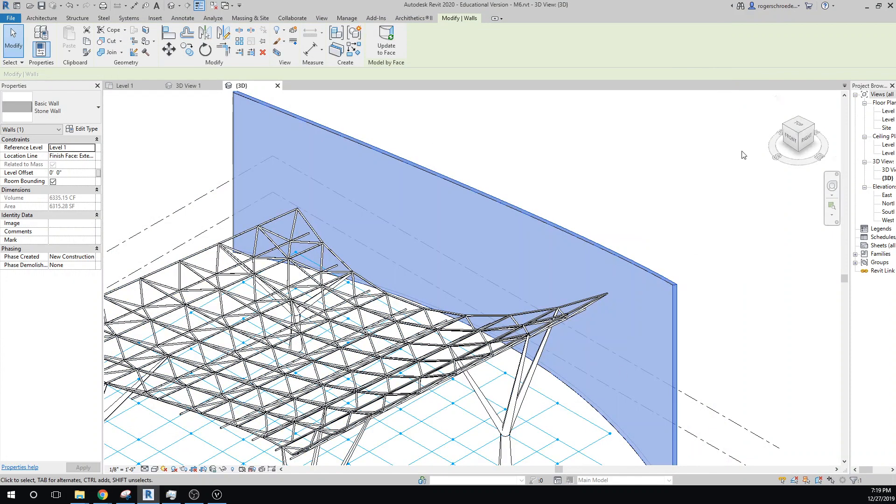
pyautogui.press('Escape')
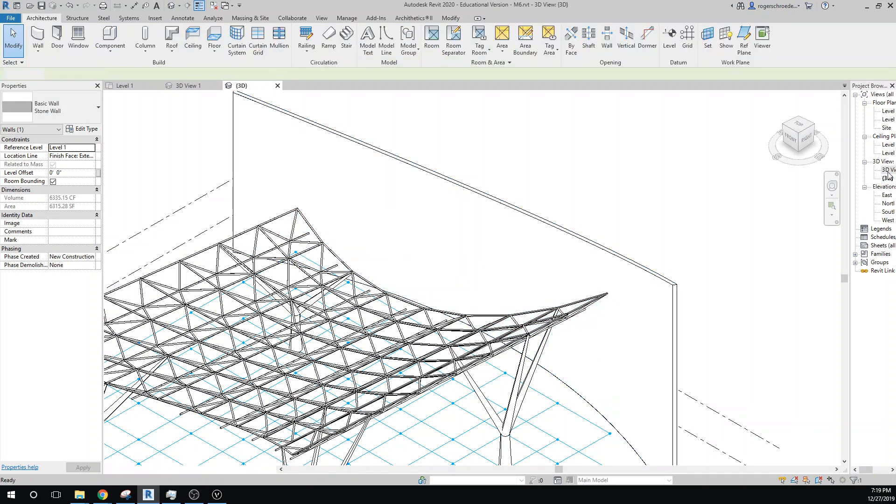
# - Open the 3D View 1 perspective and clear the wall selection there
pyautogui.doubleClick(887, 170)
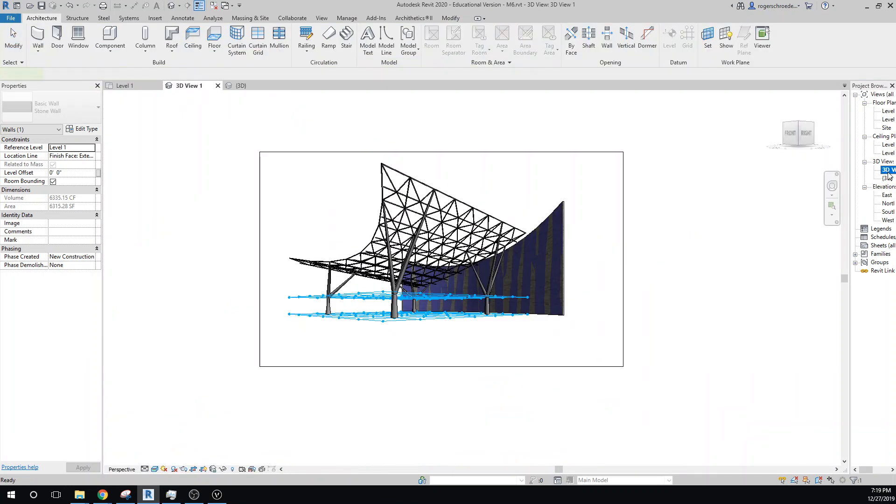
pyautogui.click(207, 281)
pyautogui.click(561, 256)
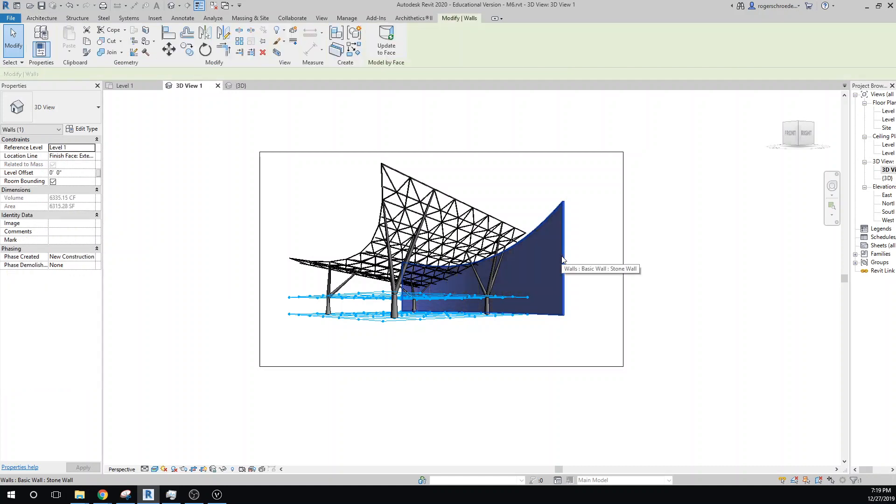
pyautogui.click(597, 273)
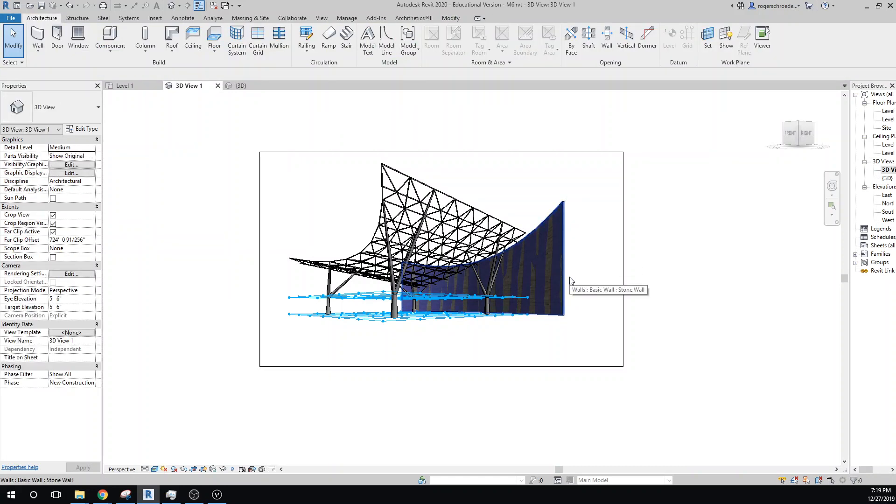
# - Hide the masses by switching the mass display to Show Mass by View Settings
pyautogui.click(304, 300)
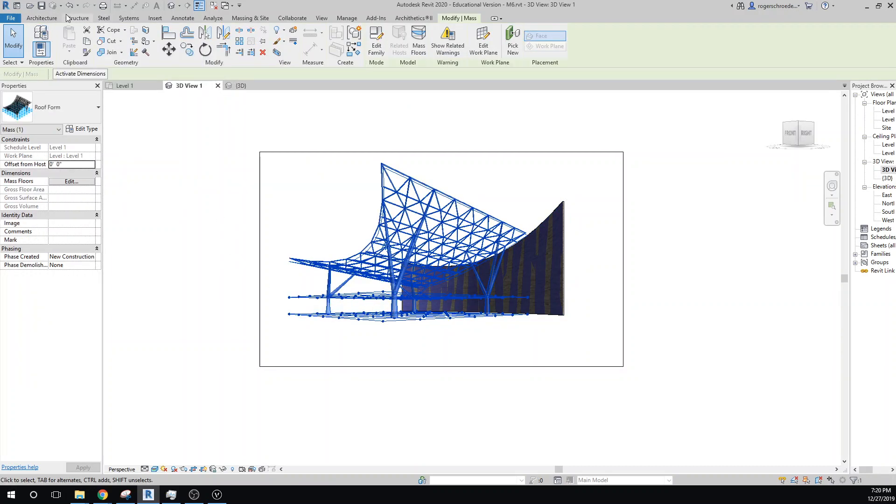
pyautogui.click(236, 21)
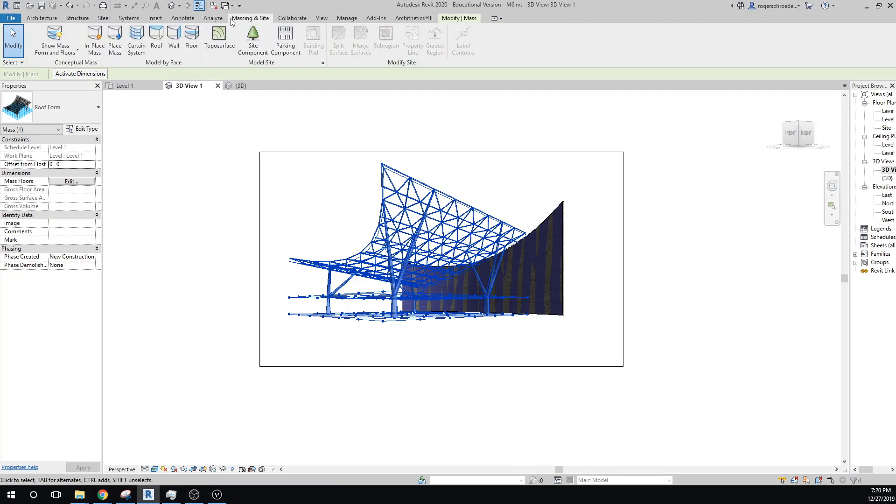
pyautogui.click(57, 54)
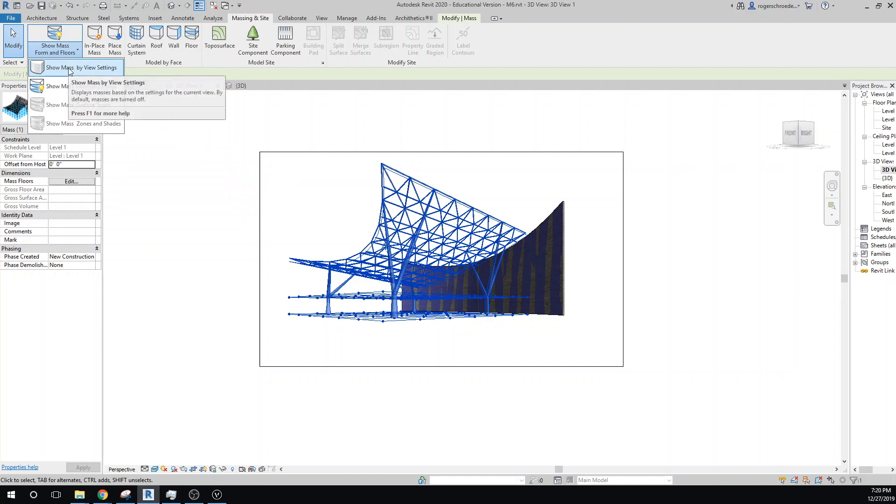
pyautogui.click(69, 69)
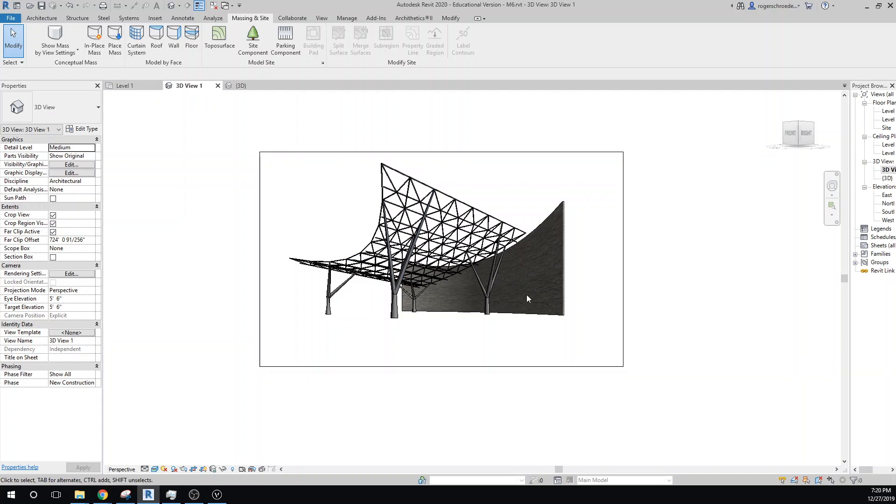
# - In 3D View 1's graphic display options, turn off edges and enable anti-aliased smooth lines, cast shadows and ambient shadows
pyautogui.click(155, 469)
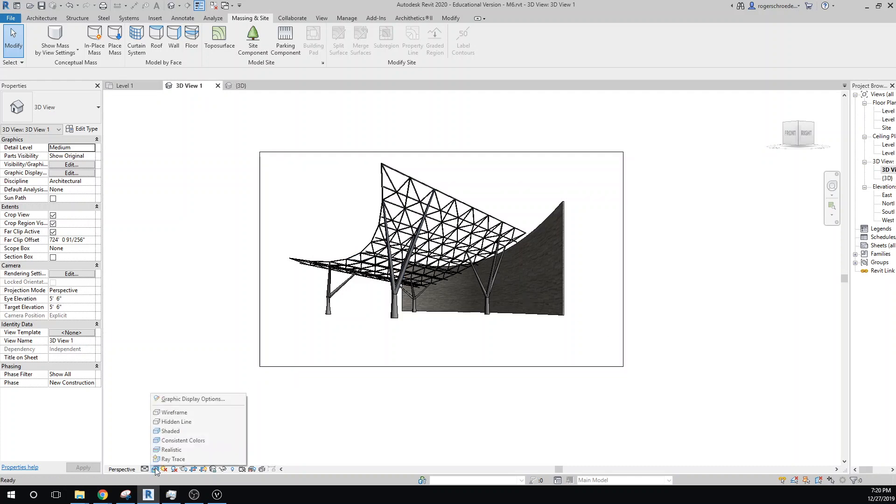
pyautogui.click(193, 399)
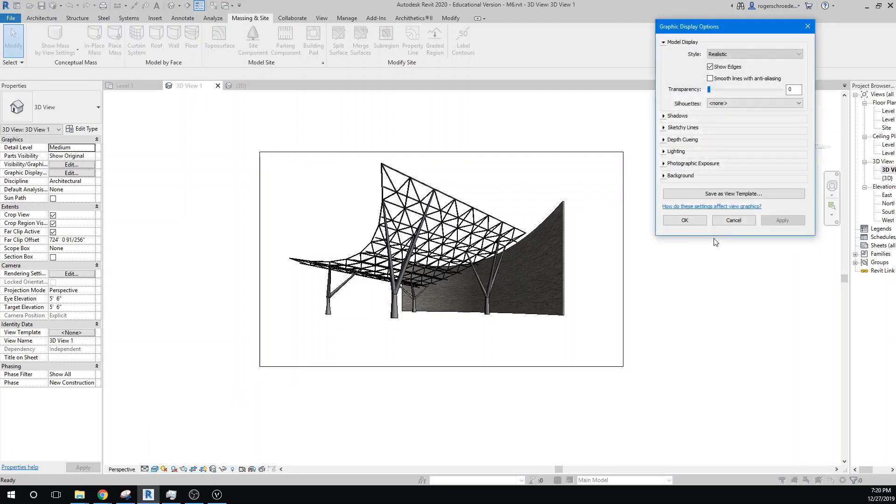
pyautogui.click(710, 66)
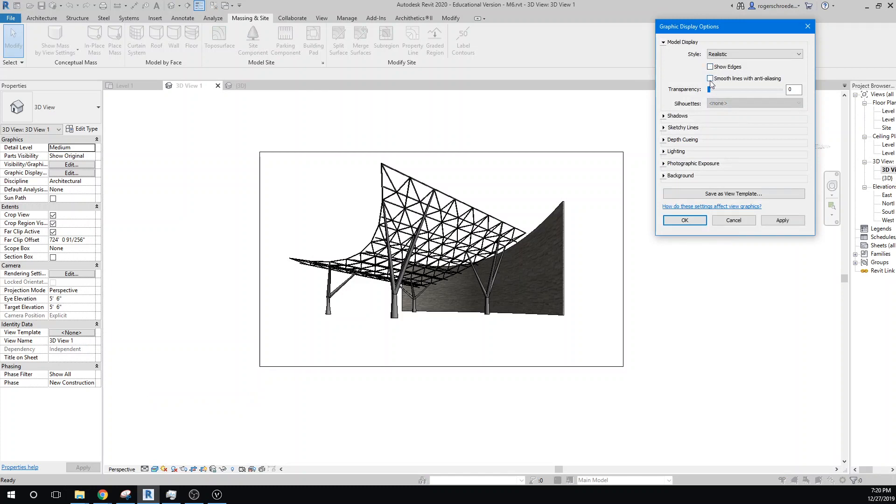
pyautogui.click(664, 116)
pyautogui.click(709, 122)
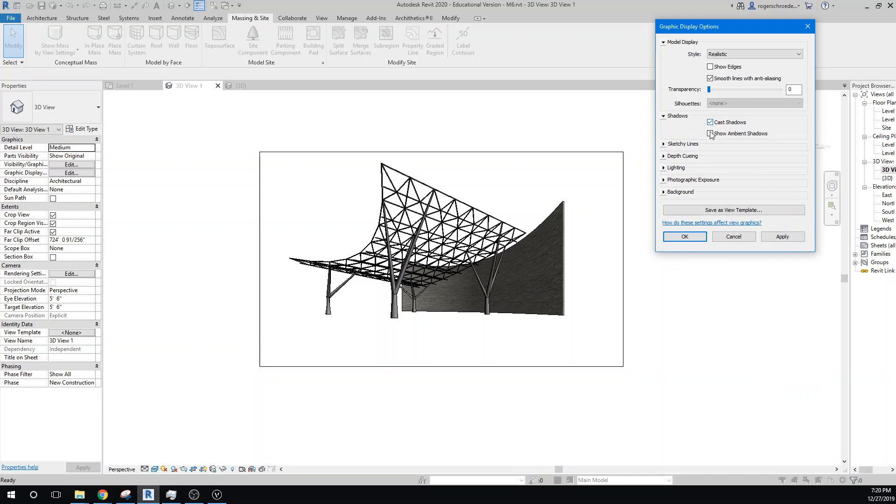
pyautogui.click(710, 134)
# - Raise the view's ambient light to 42, set its background to Sky, and apply the display options
pyautogui.click(664, 168)
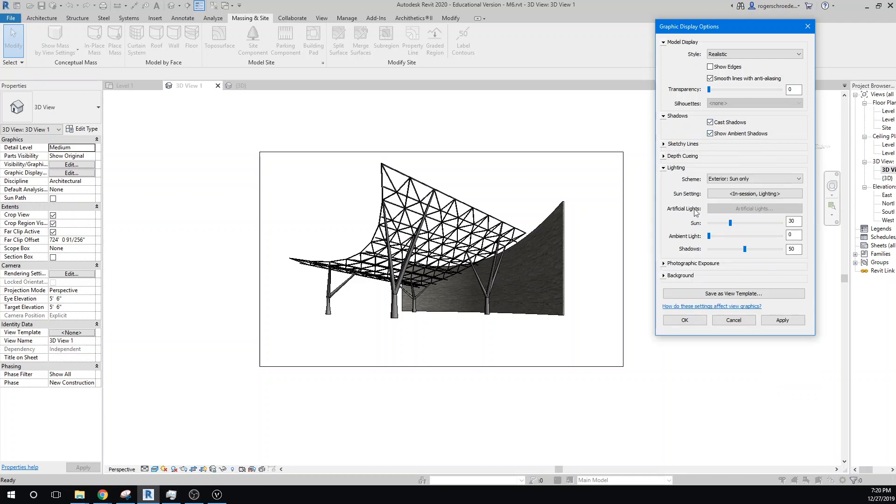
pyautogui.moveTo(706, 235); pyautogui.dragTo(740, 237)
pyautogui.click(665, 275)
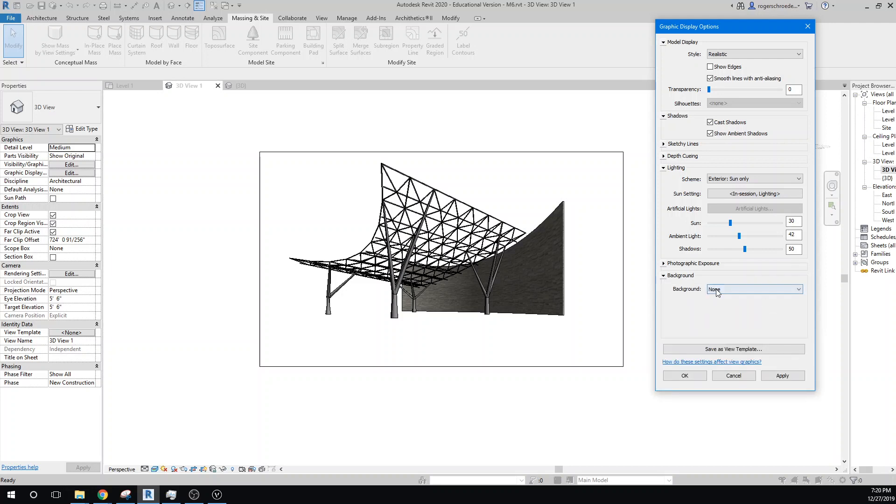
pyautogui.click(718, 291)
pyautogui.click(716, 300)
pyautogui.click(776, 376)
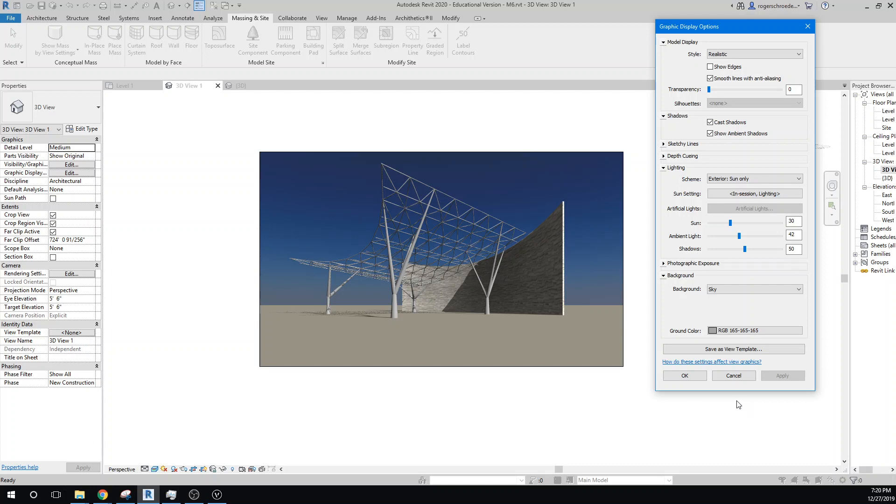
pyautogui.click(685, 376)
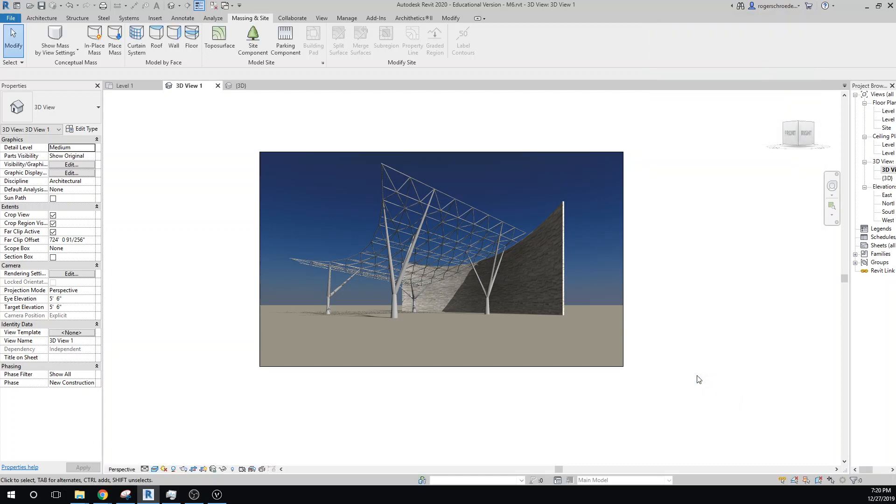